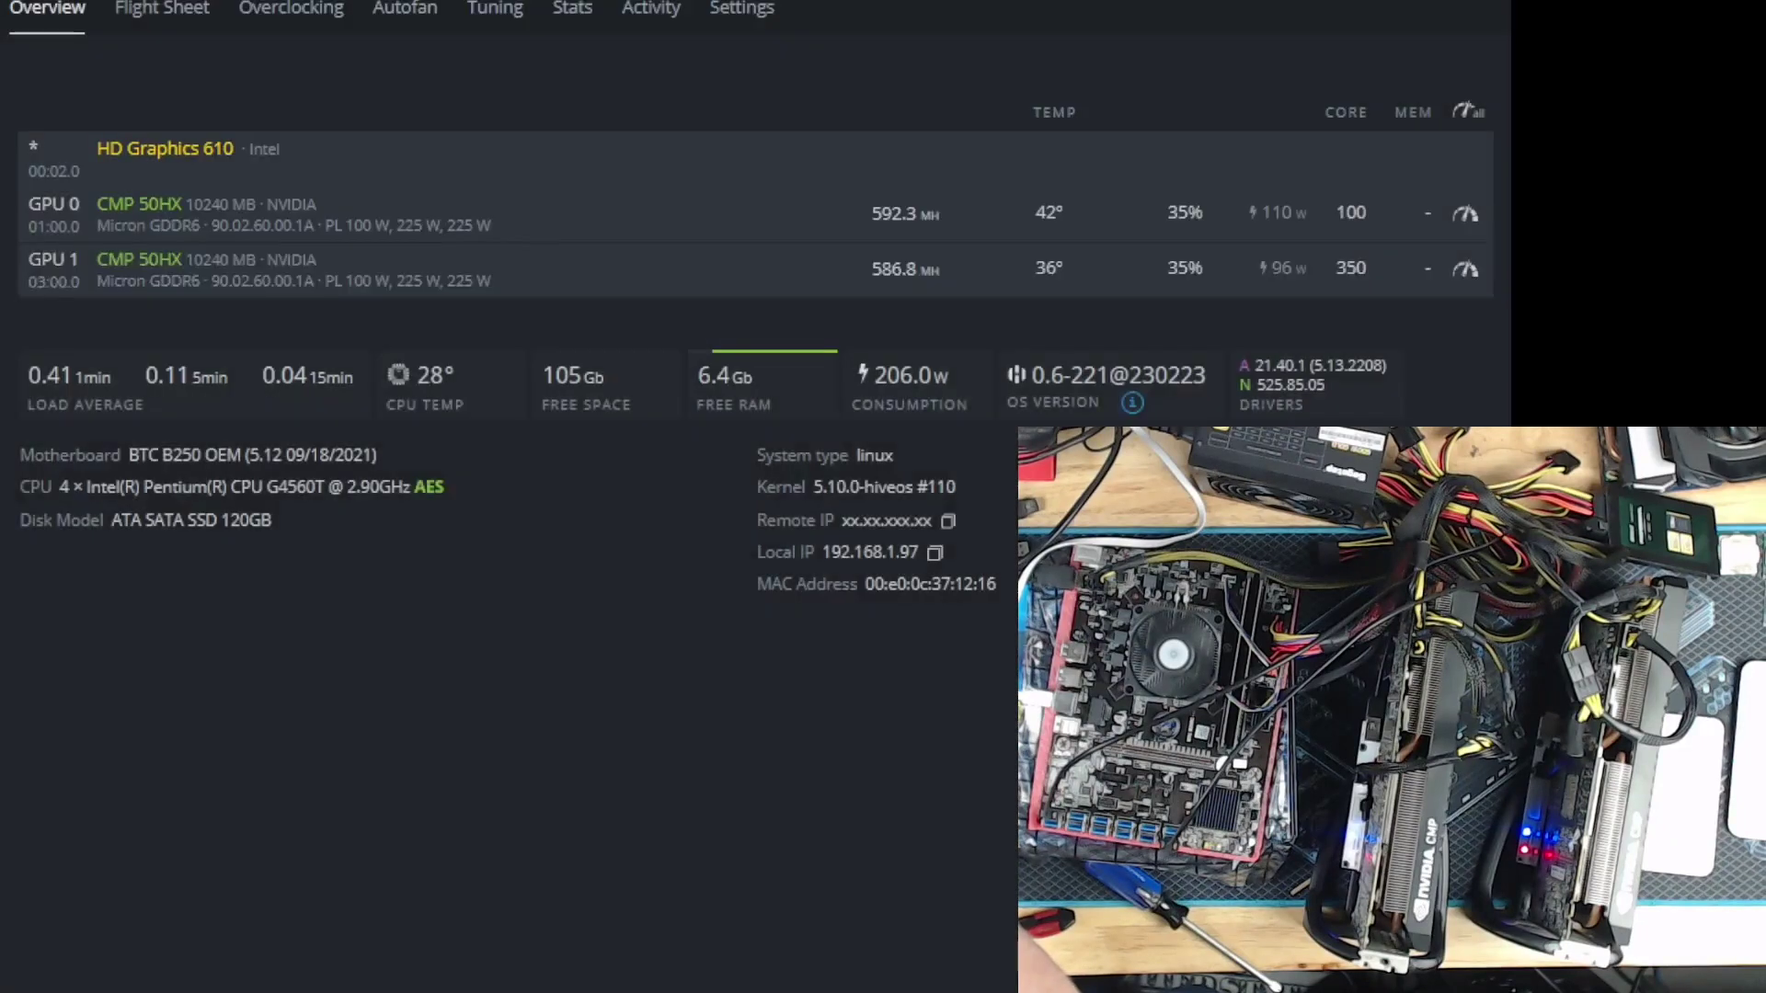
Lower the Kaspa --cclk value from 1510 toward 1410 and leave the web shell page
{"action": "scroll", "coordinate": [750, 497], "scroll_direction": "down", "scroll_amount": 1}
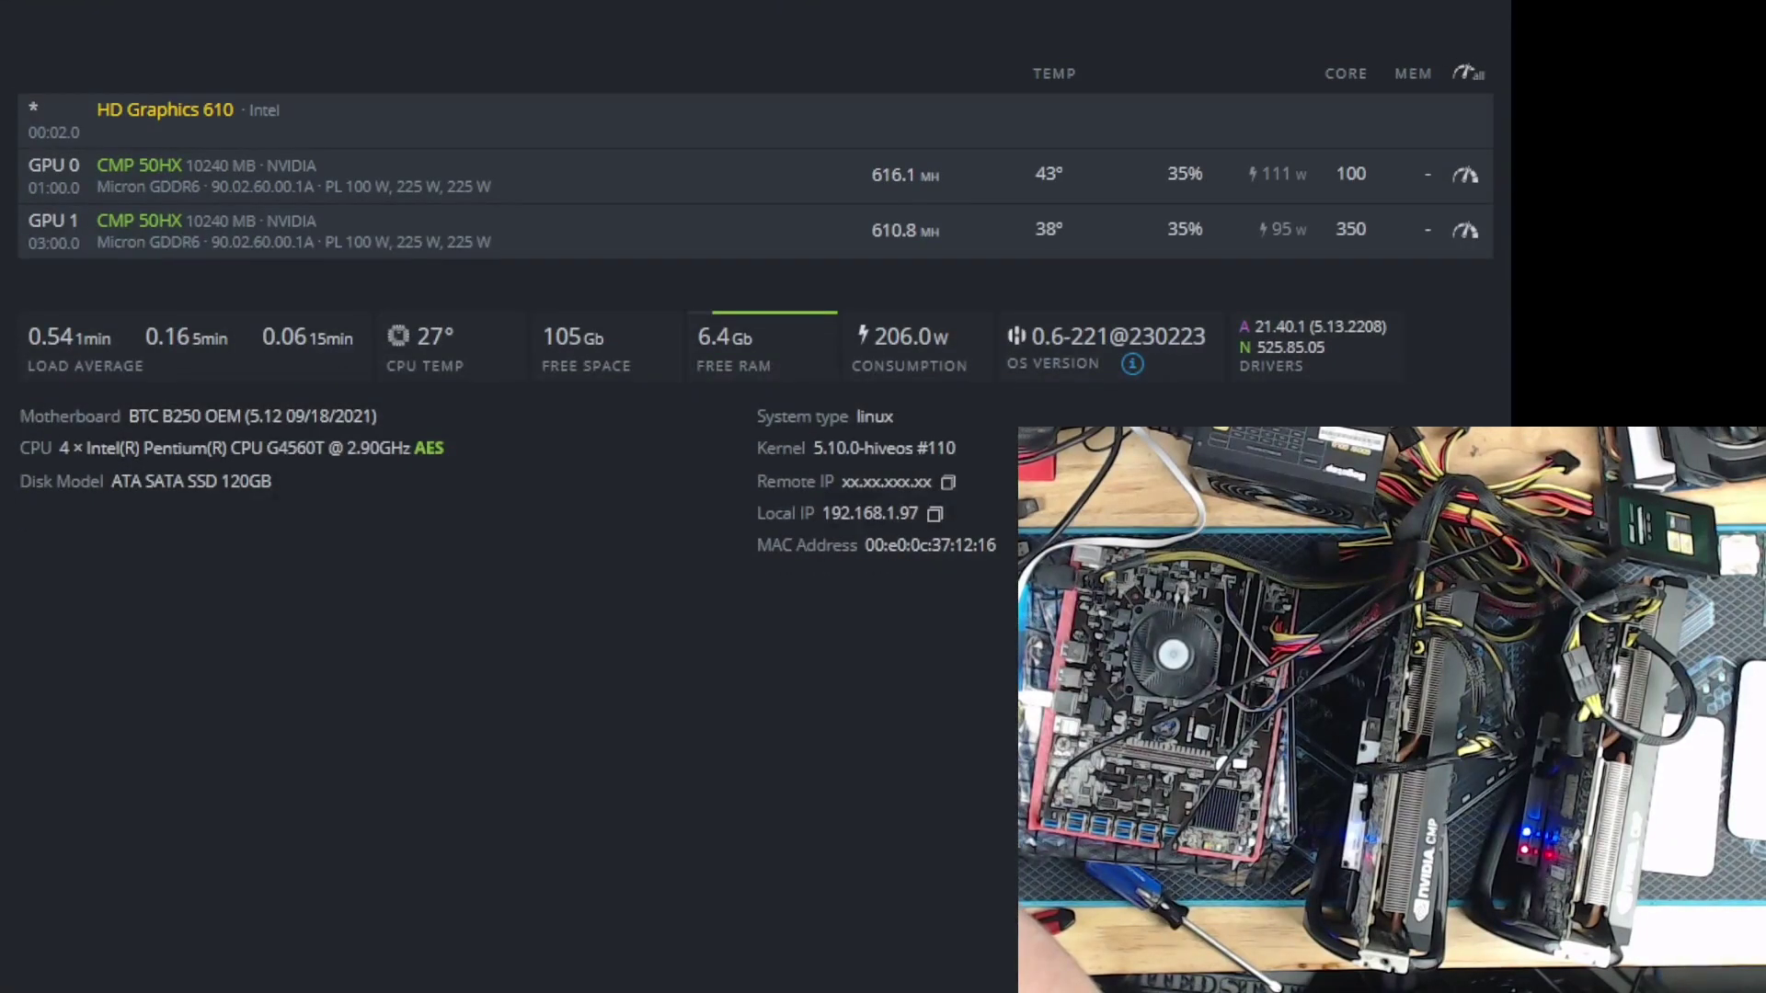
{"action": "scroll", "coordinate": [751, 497], "scroll_direction": "up", "scroll_amount": 1}
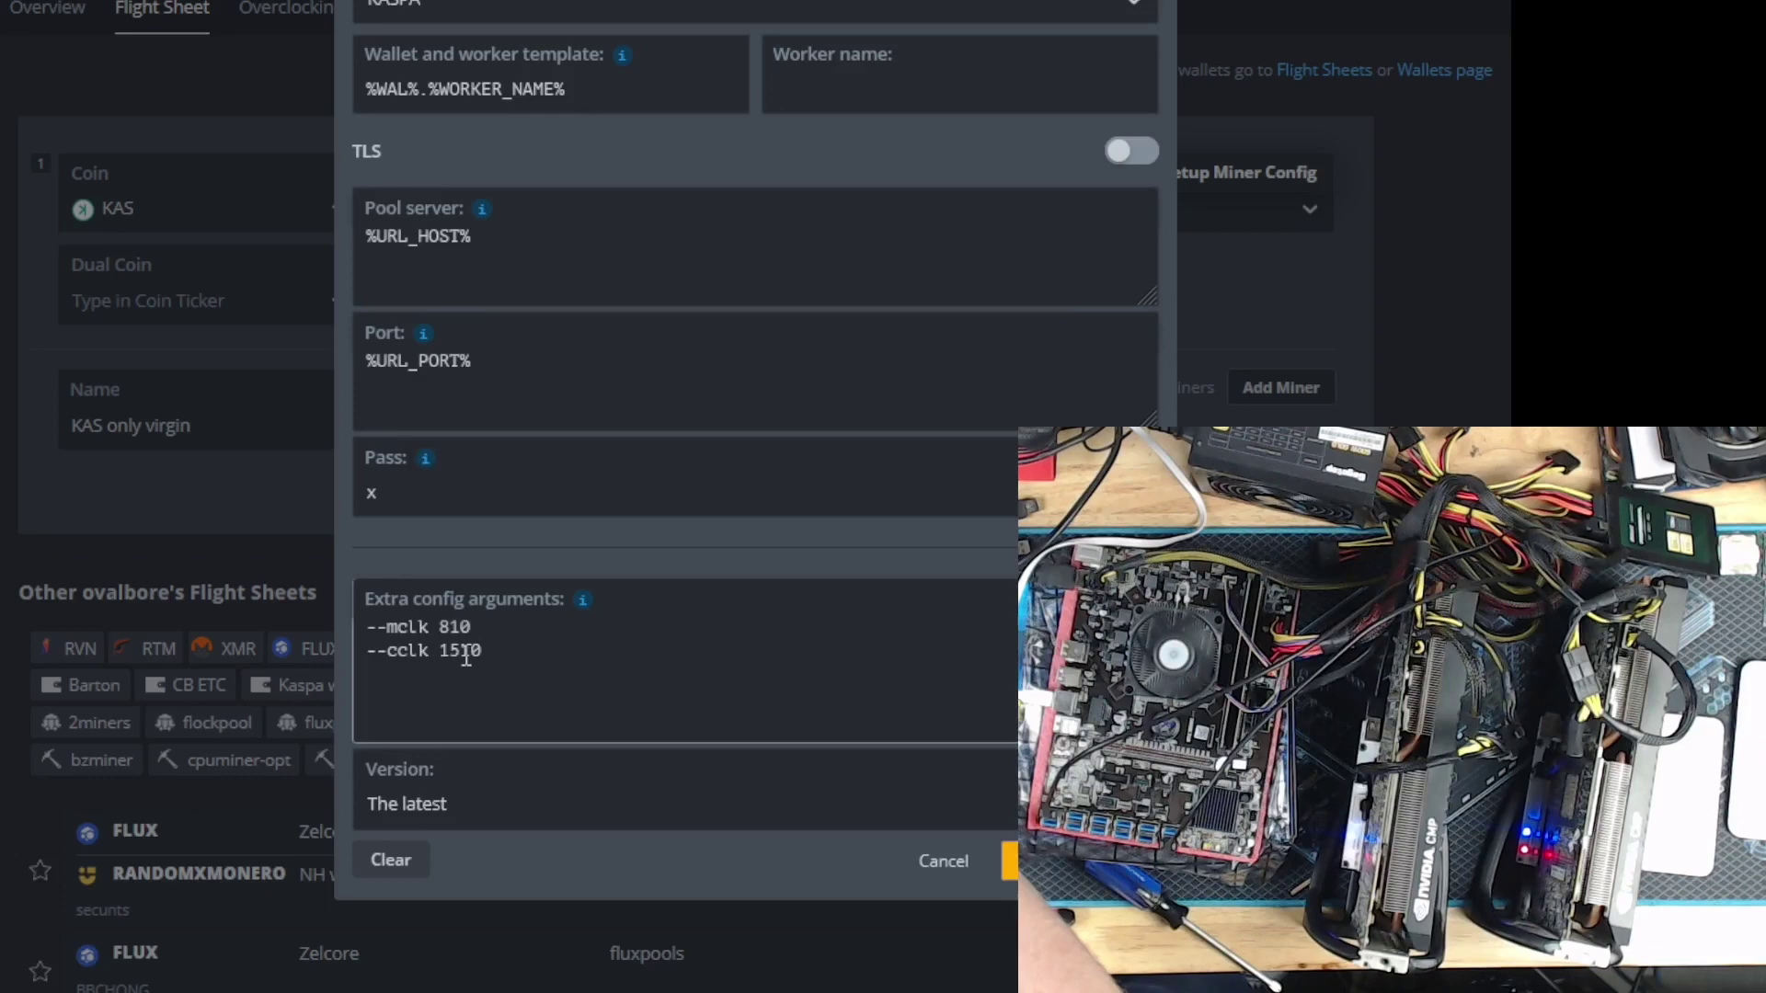
{"action": "key", "text": "BackSpace"}
{"action": "type", "text": "4"}
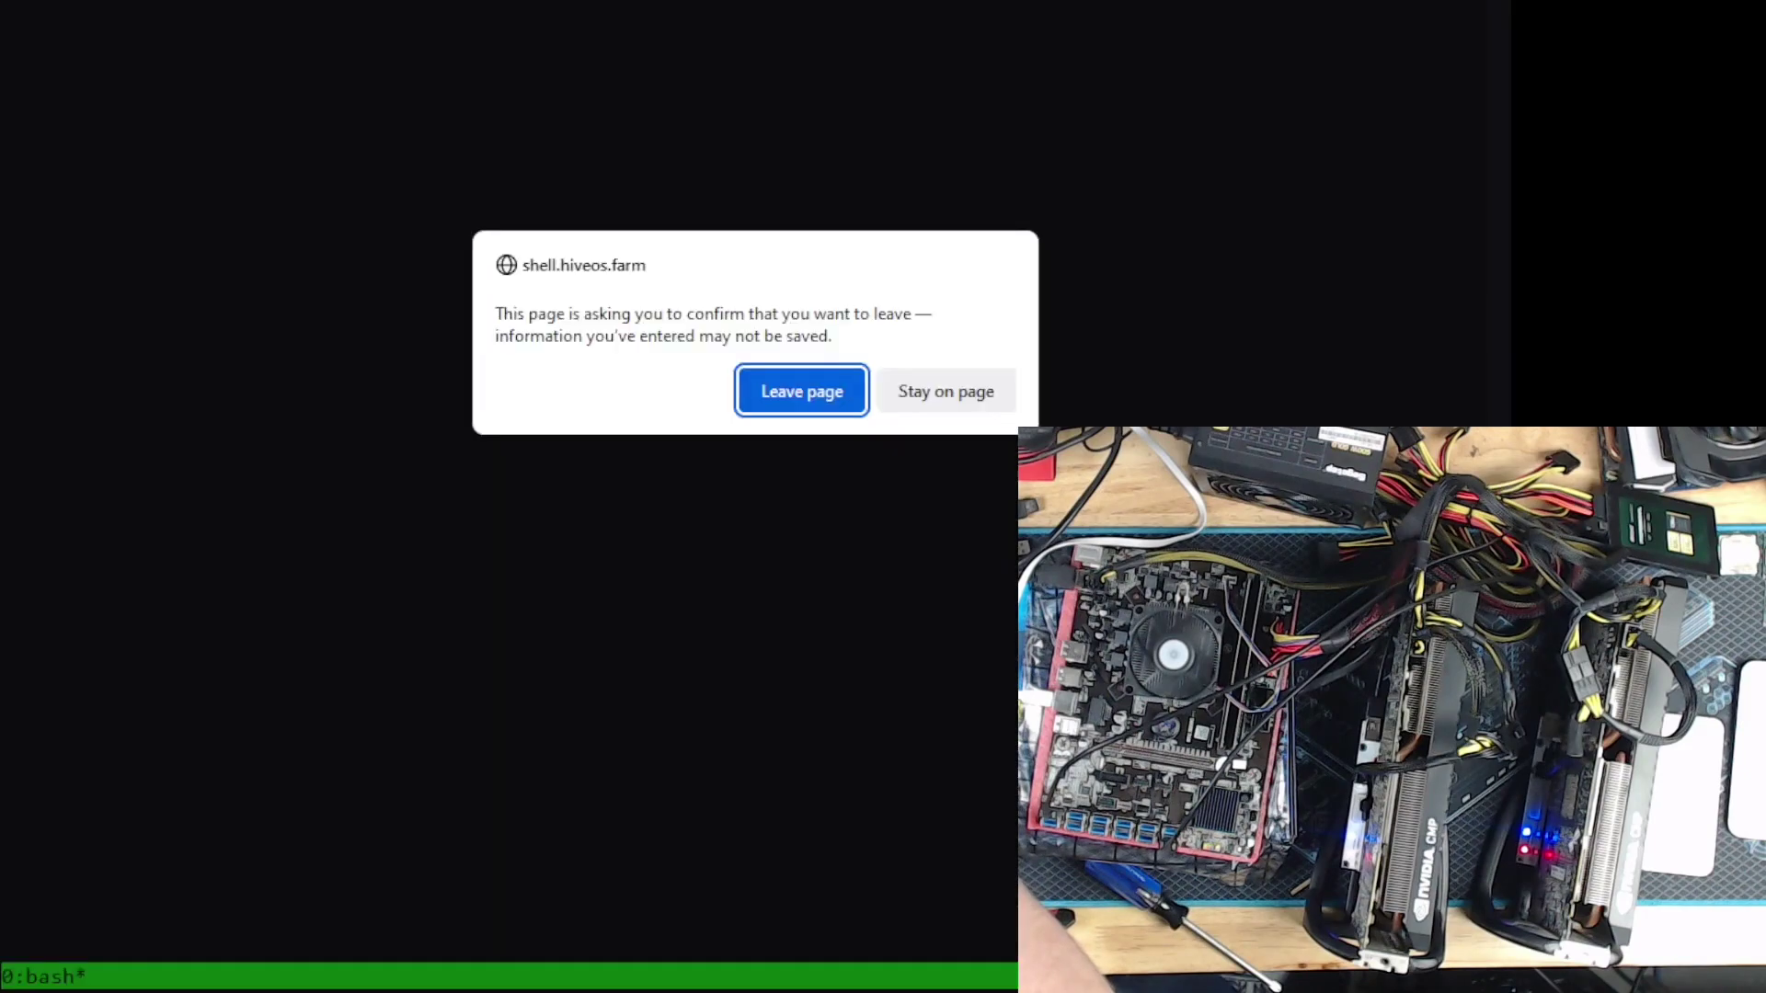
{"action": "key", "text": "Return"}
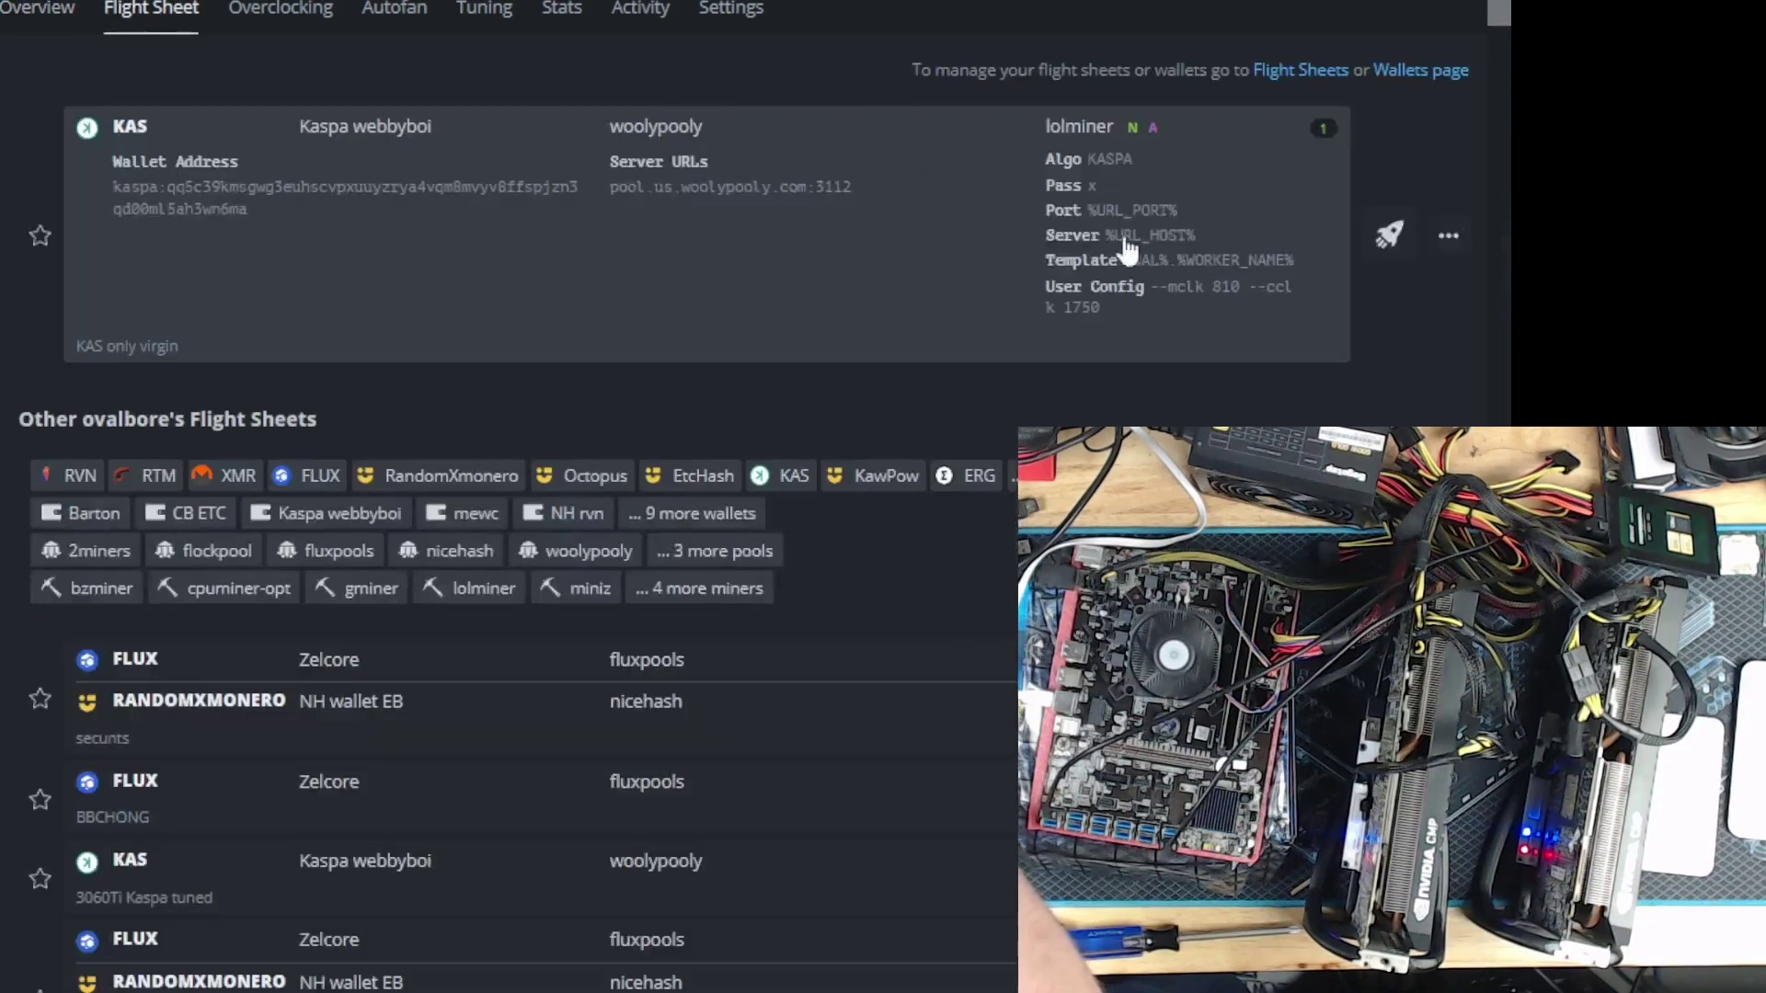
Open the testnexasolo flight sheet for editing
{"action": "scroll", "coordinate": [955, 396], "scroll_direction": "down", "scroll_amount": 5}
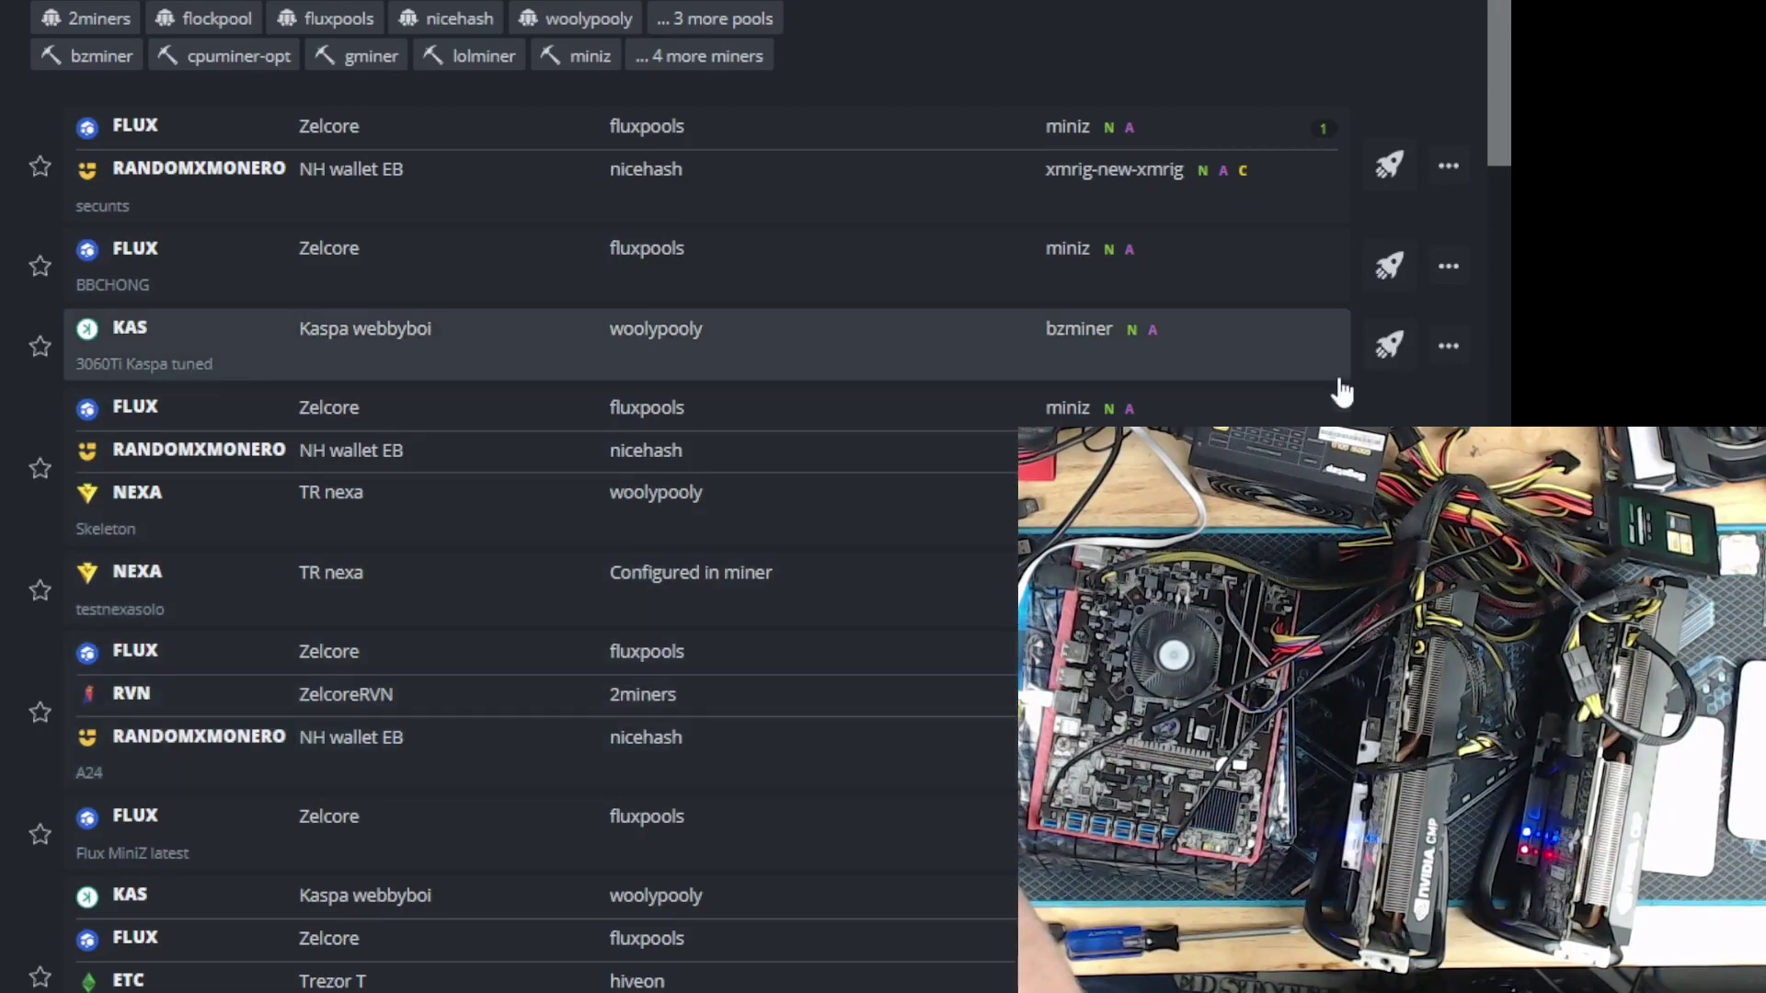
{"action": "scroll", "coordinate": [1166, 114], "scroll_direction": "down", "scroll_amount": 1}
{"action": "scroll", "coordinate": [1166, 114], "scroll_direction": "down", "scroll_amount": 3}
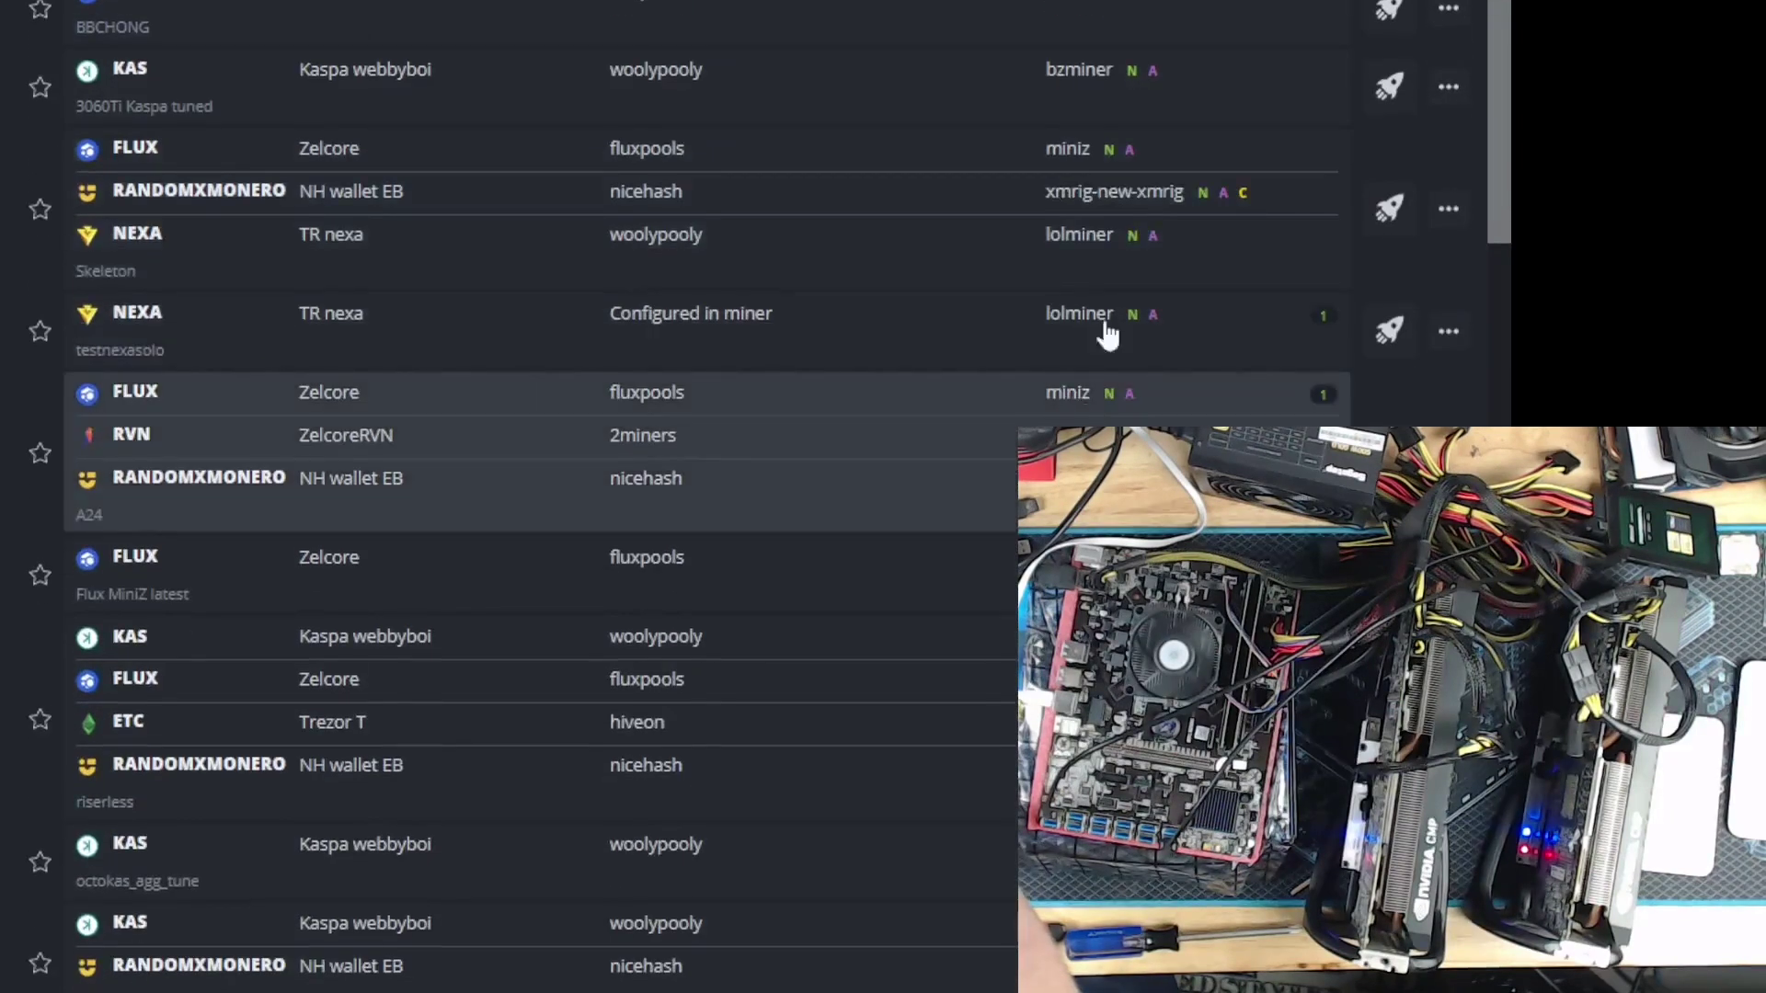
{"action": "left_click", "coordinate": [1457, 350]}
{"action": "left_click", "coordinate": [1375, 387]}
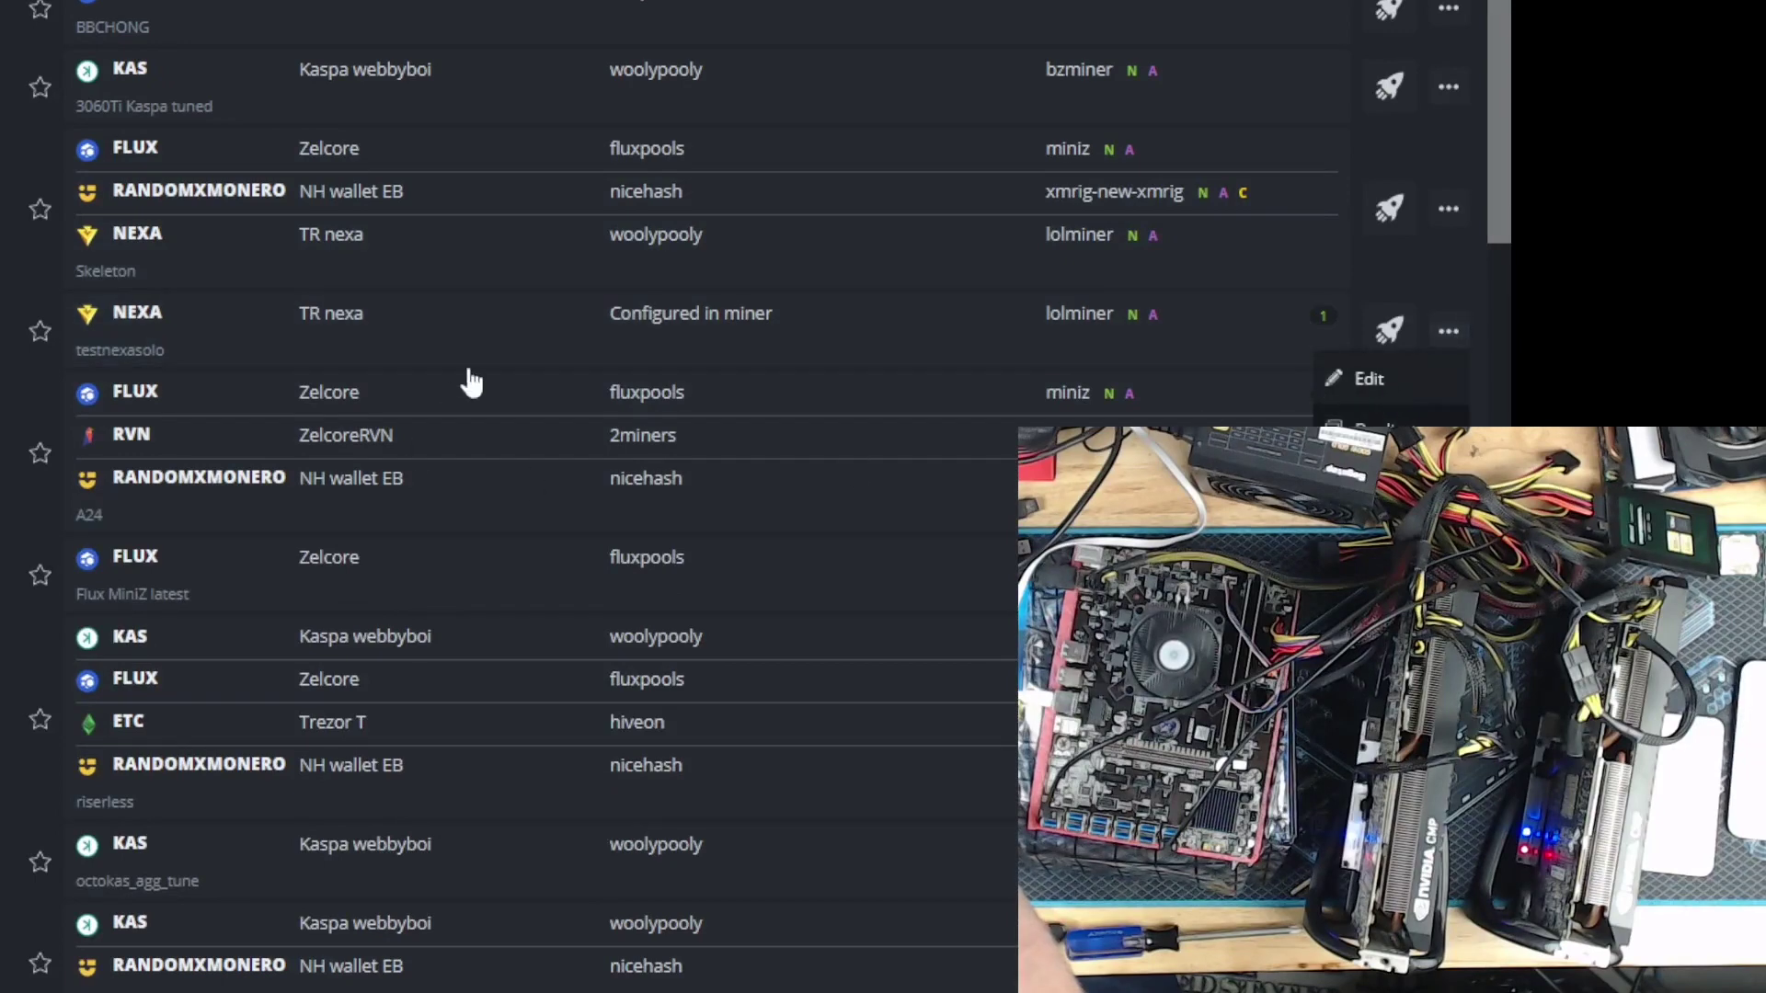
Rename the sheet to 'NEXA solo (virgin)' and open its lolMiner configuration
{"action": "left_click_drag", "start_coordinate": [218, 611], "coordinate": [29, 608]}
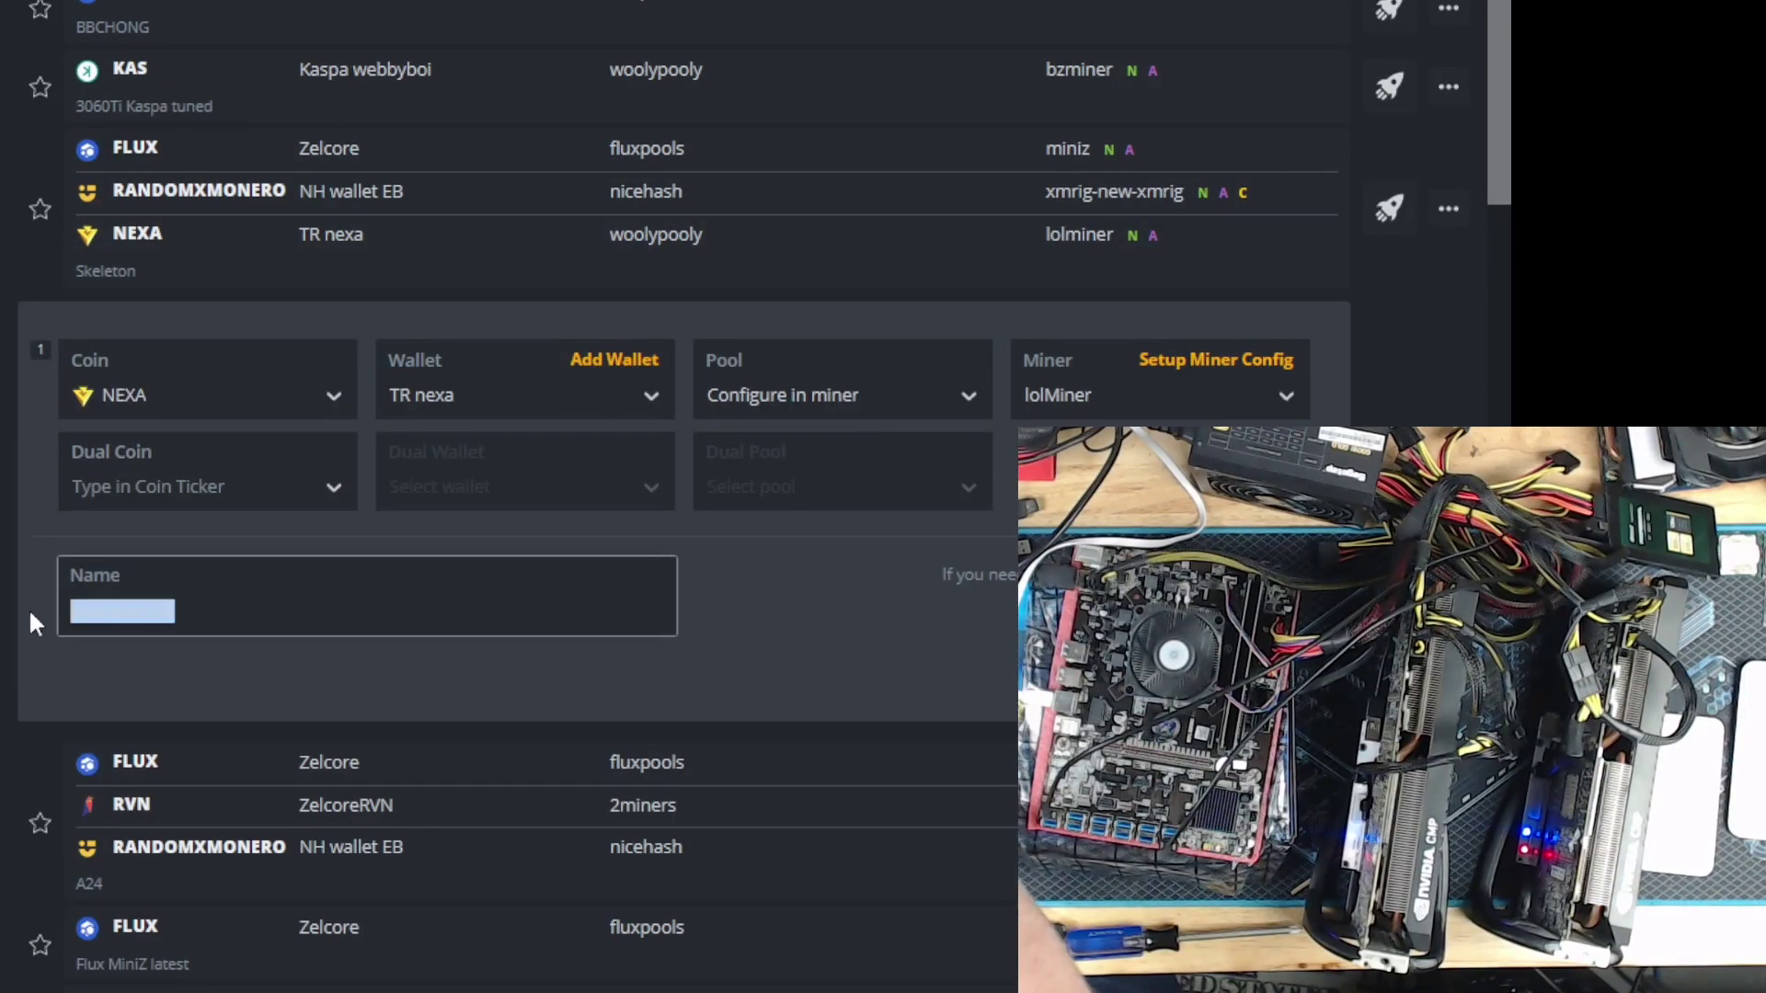
{"action": "type", "text": "NEXA solo (vir"}
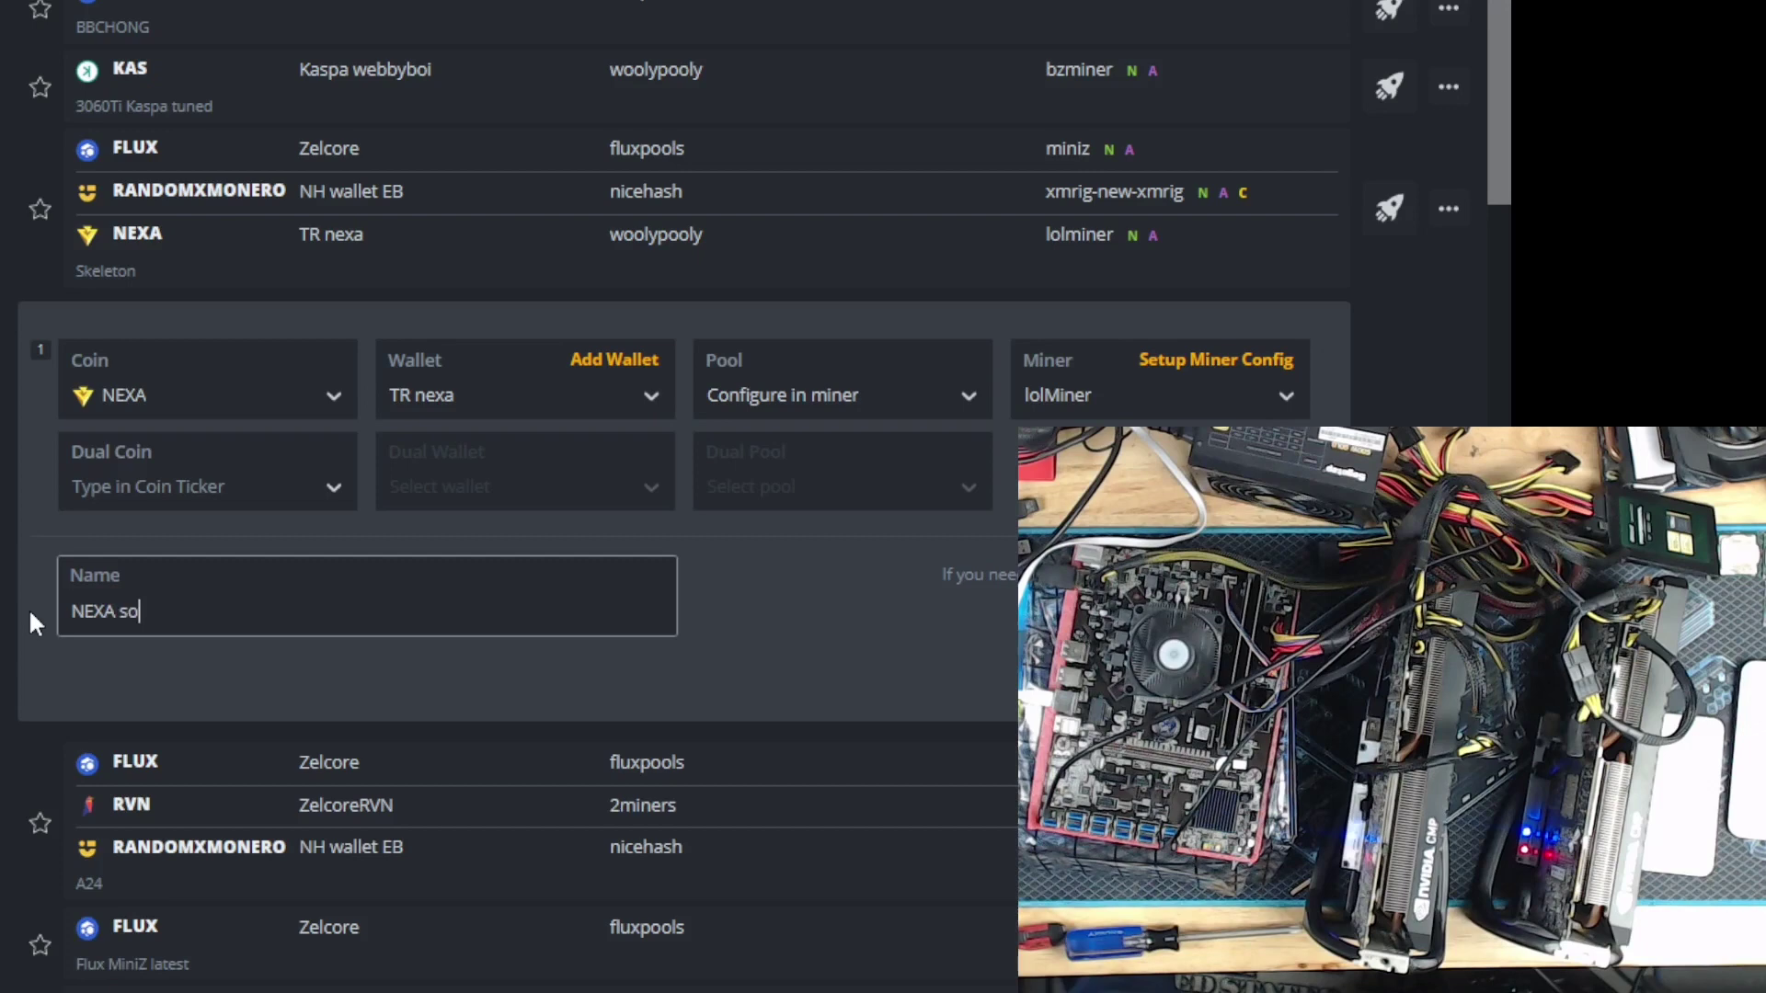
{"action": "type", "text": "gin)"}
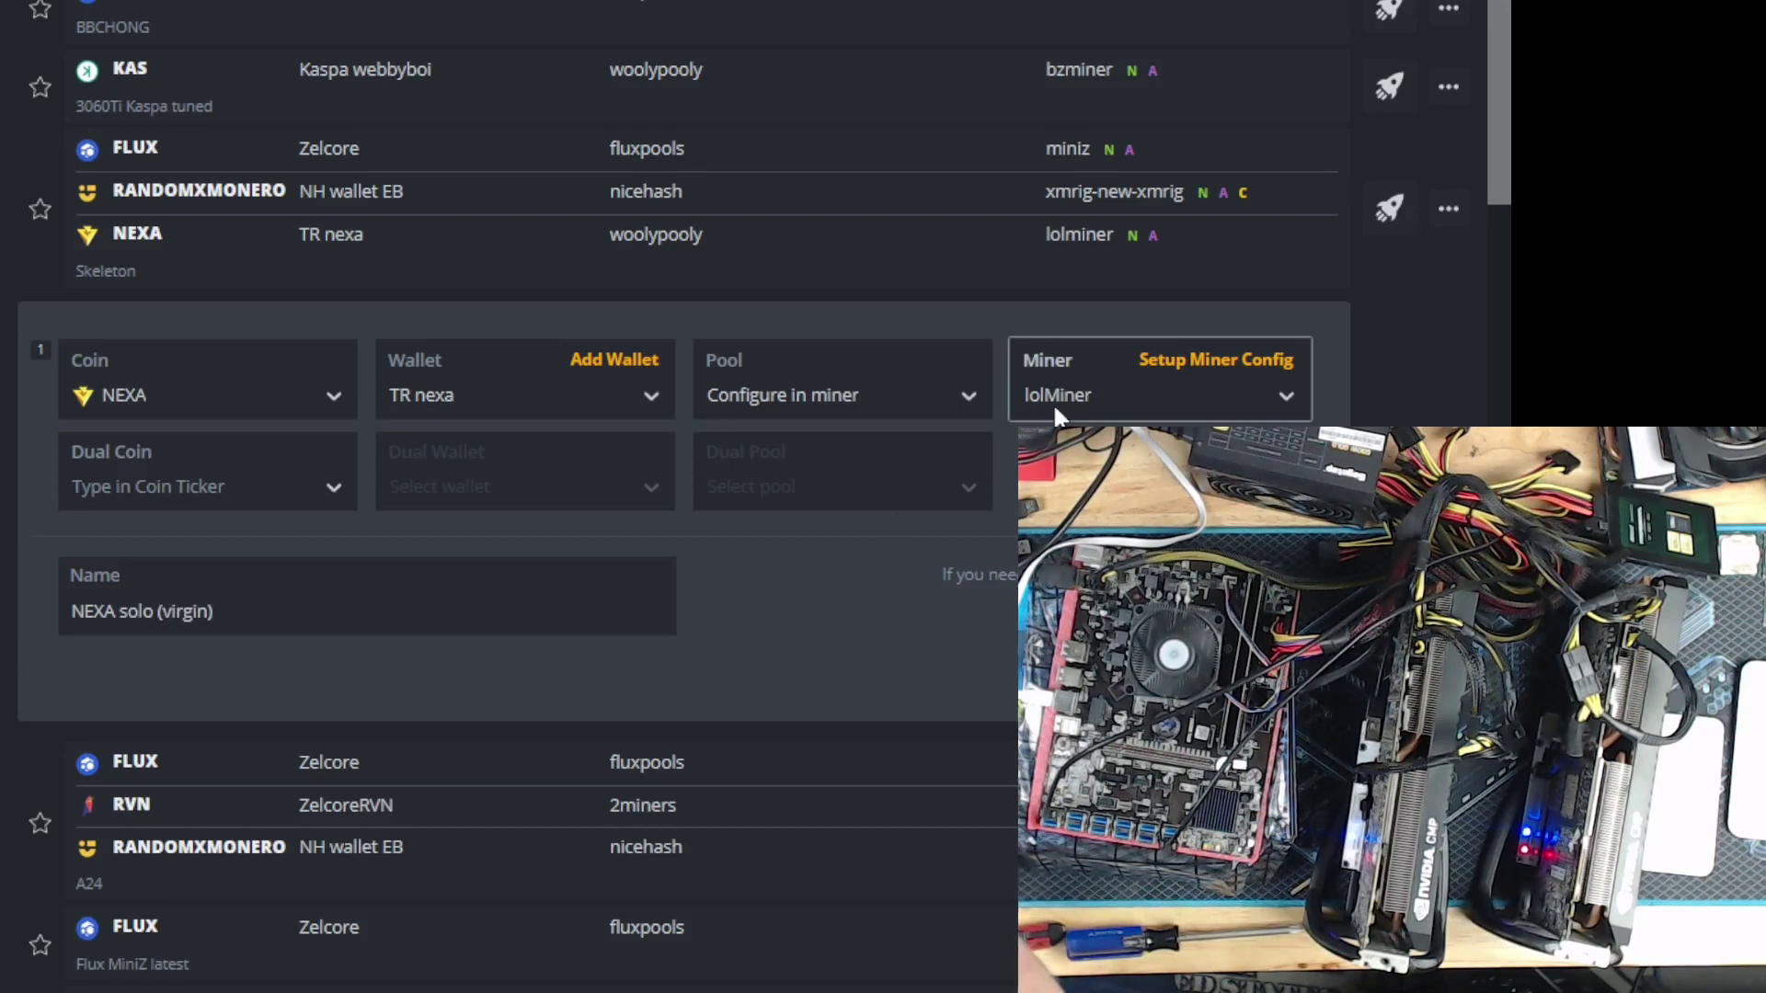
{"action": "left_click", "coordinate": [1161, 362]}
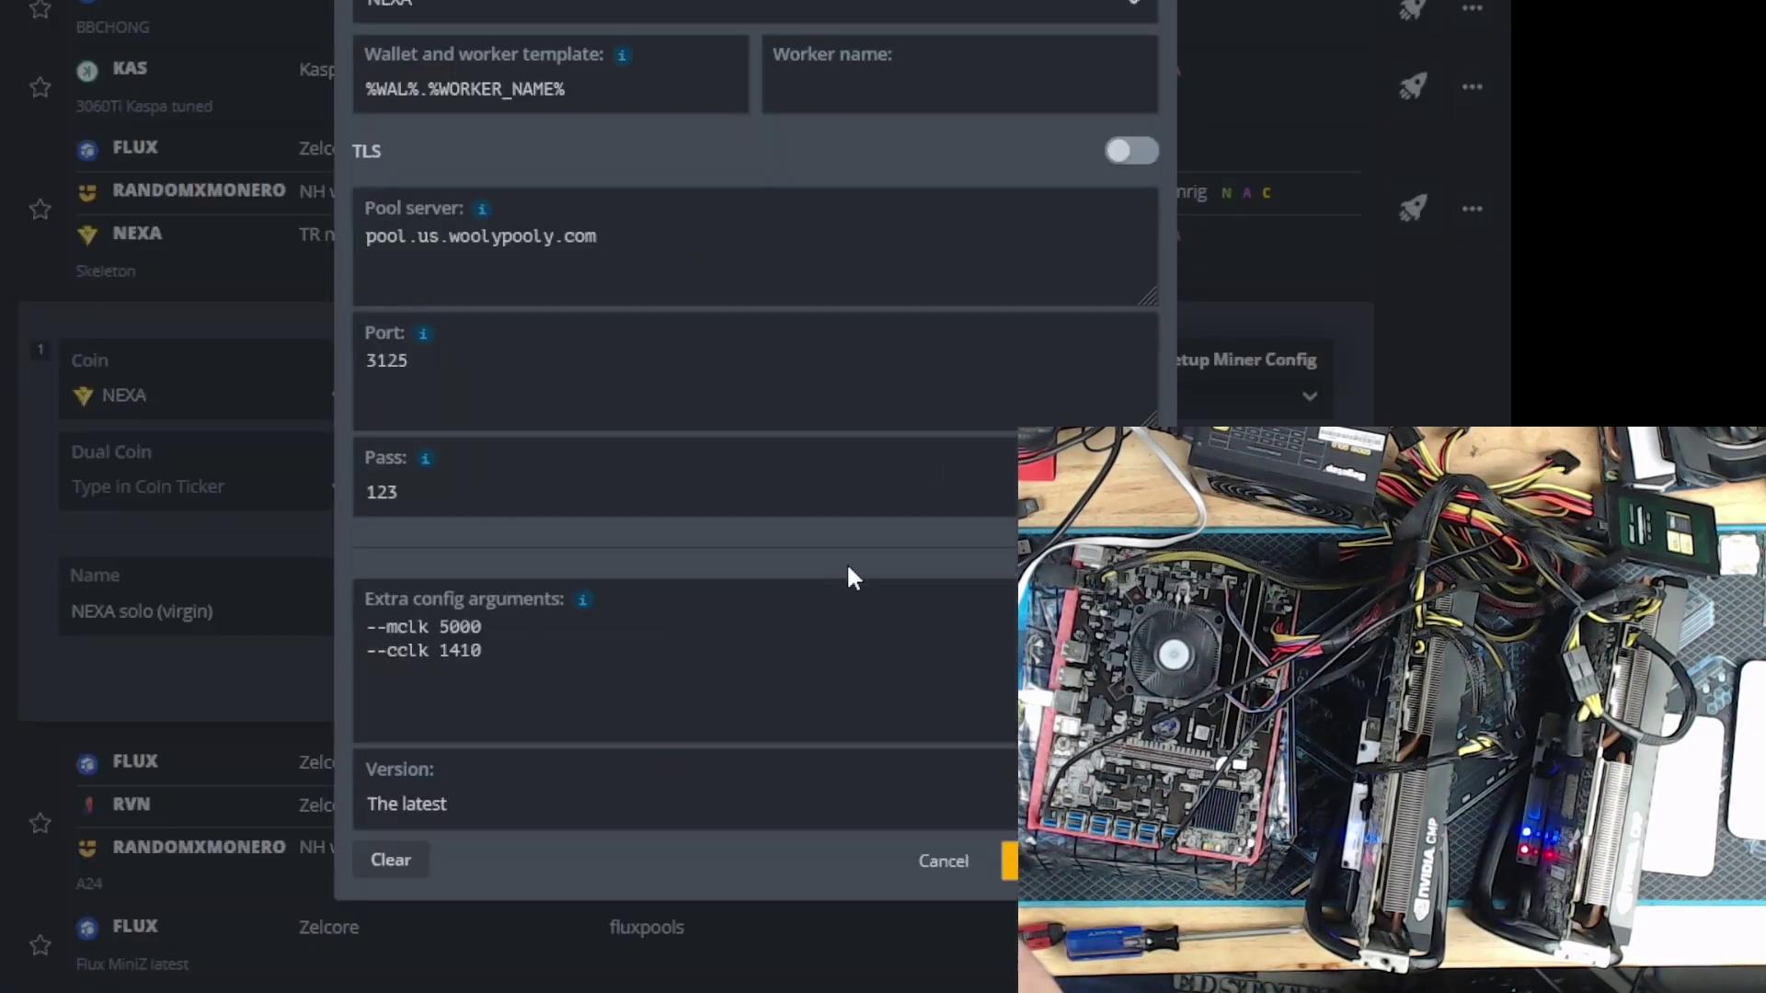
Set --cclk 1510 in the Nexa extra config arguments, then close the web shell tab
{"action": "left_click", "coordinate": [533, 634]}
{"action": "type", "text": "5"}
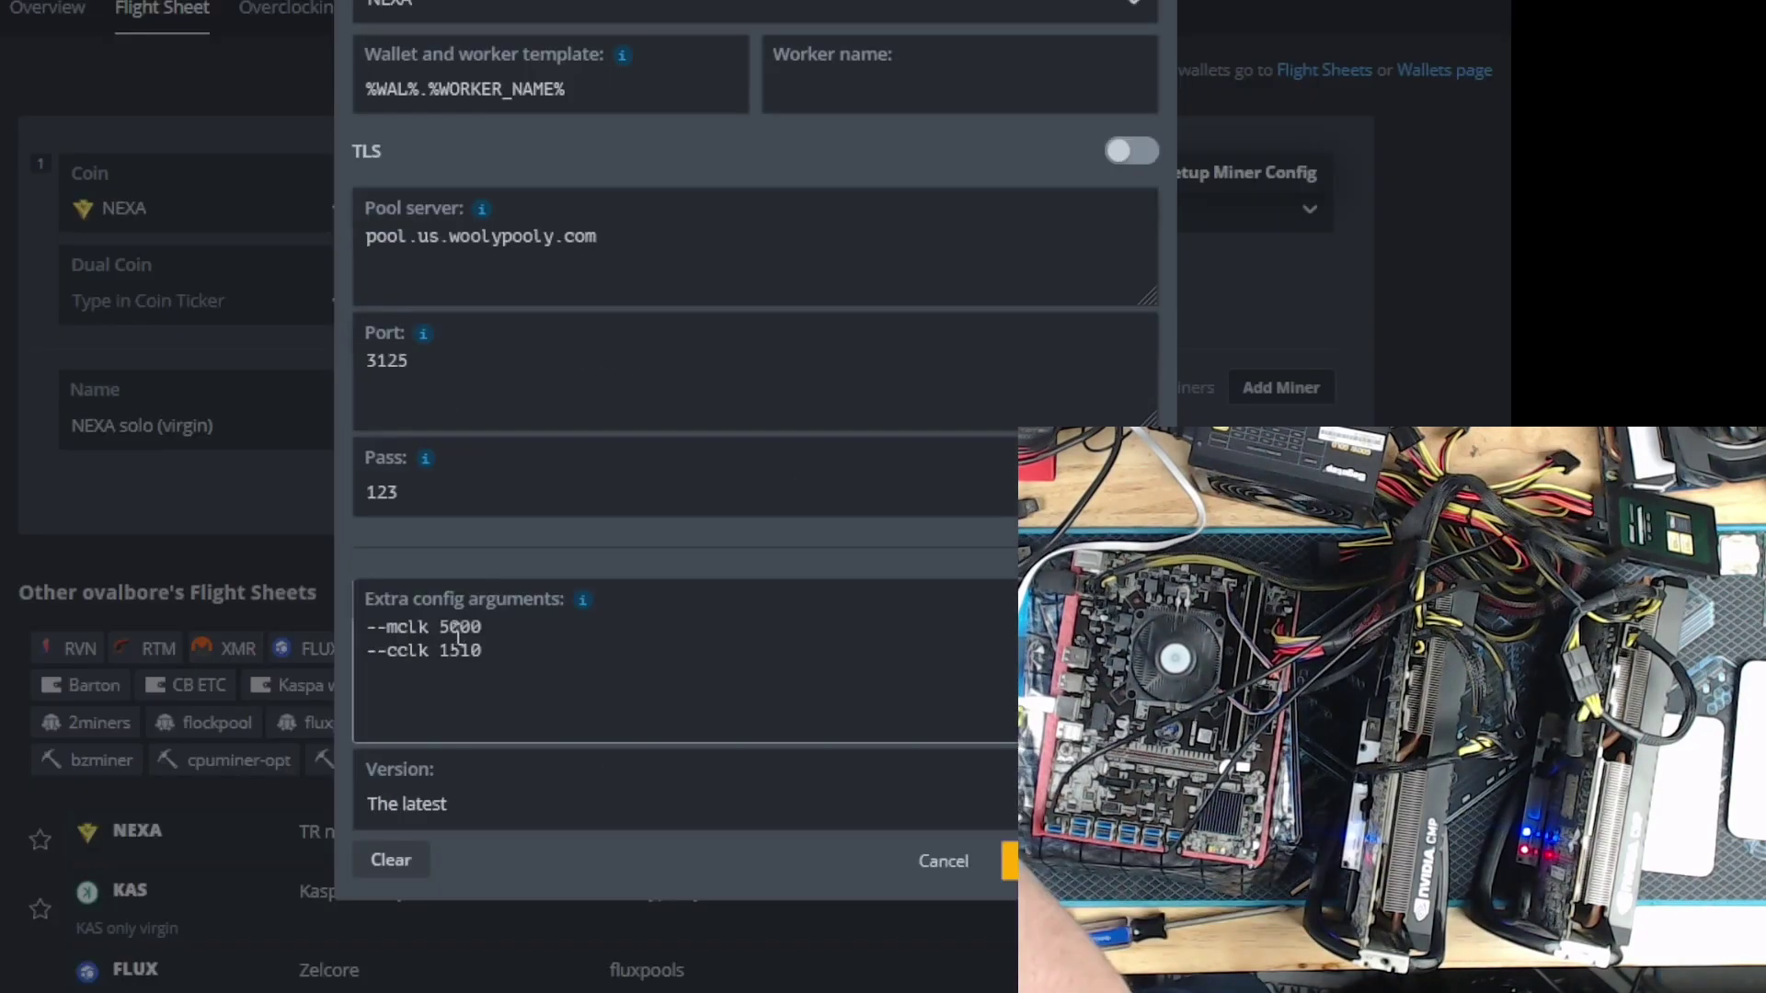
{"action": "left_click", "coordinate": [564, 638]}
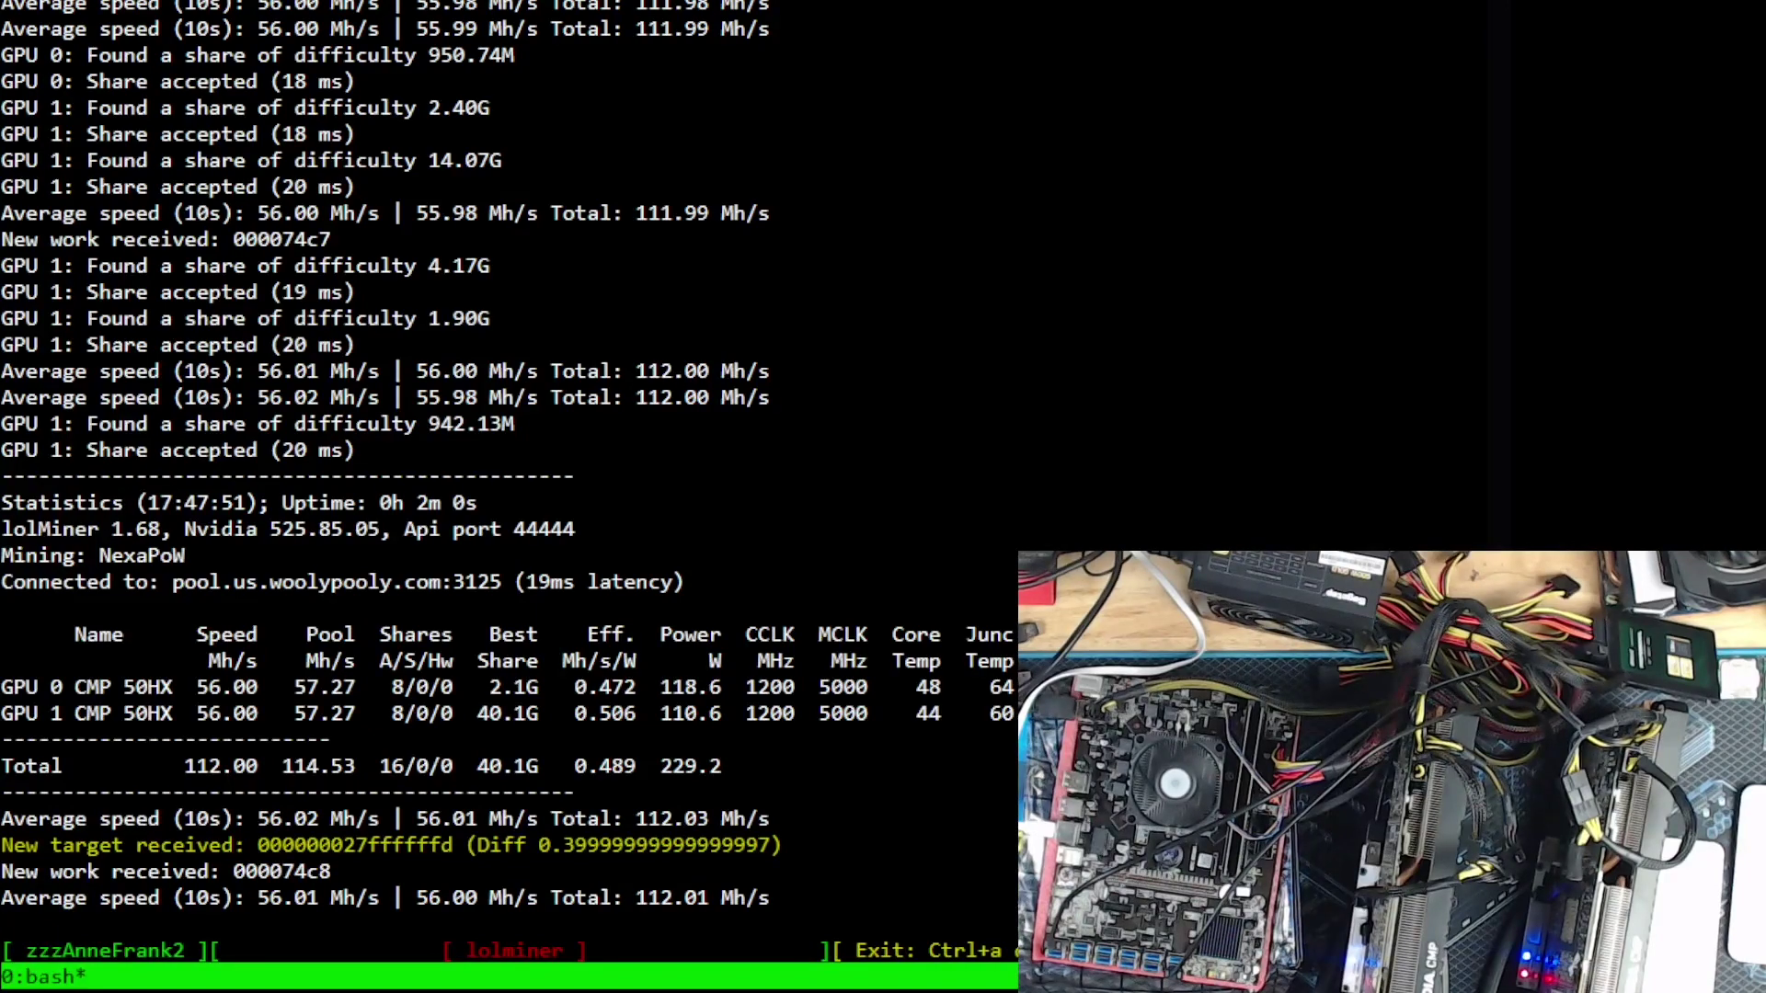
{"action": "key", "text": "ctrl+w"}
Enter --lock-cclock 1510 and --lock-mclock 5000 as the Rigel extra config arguments
{"action": "left_click", "coordinate": [835, 390]}
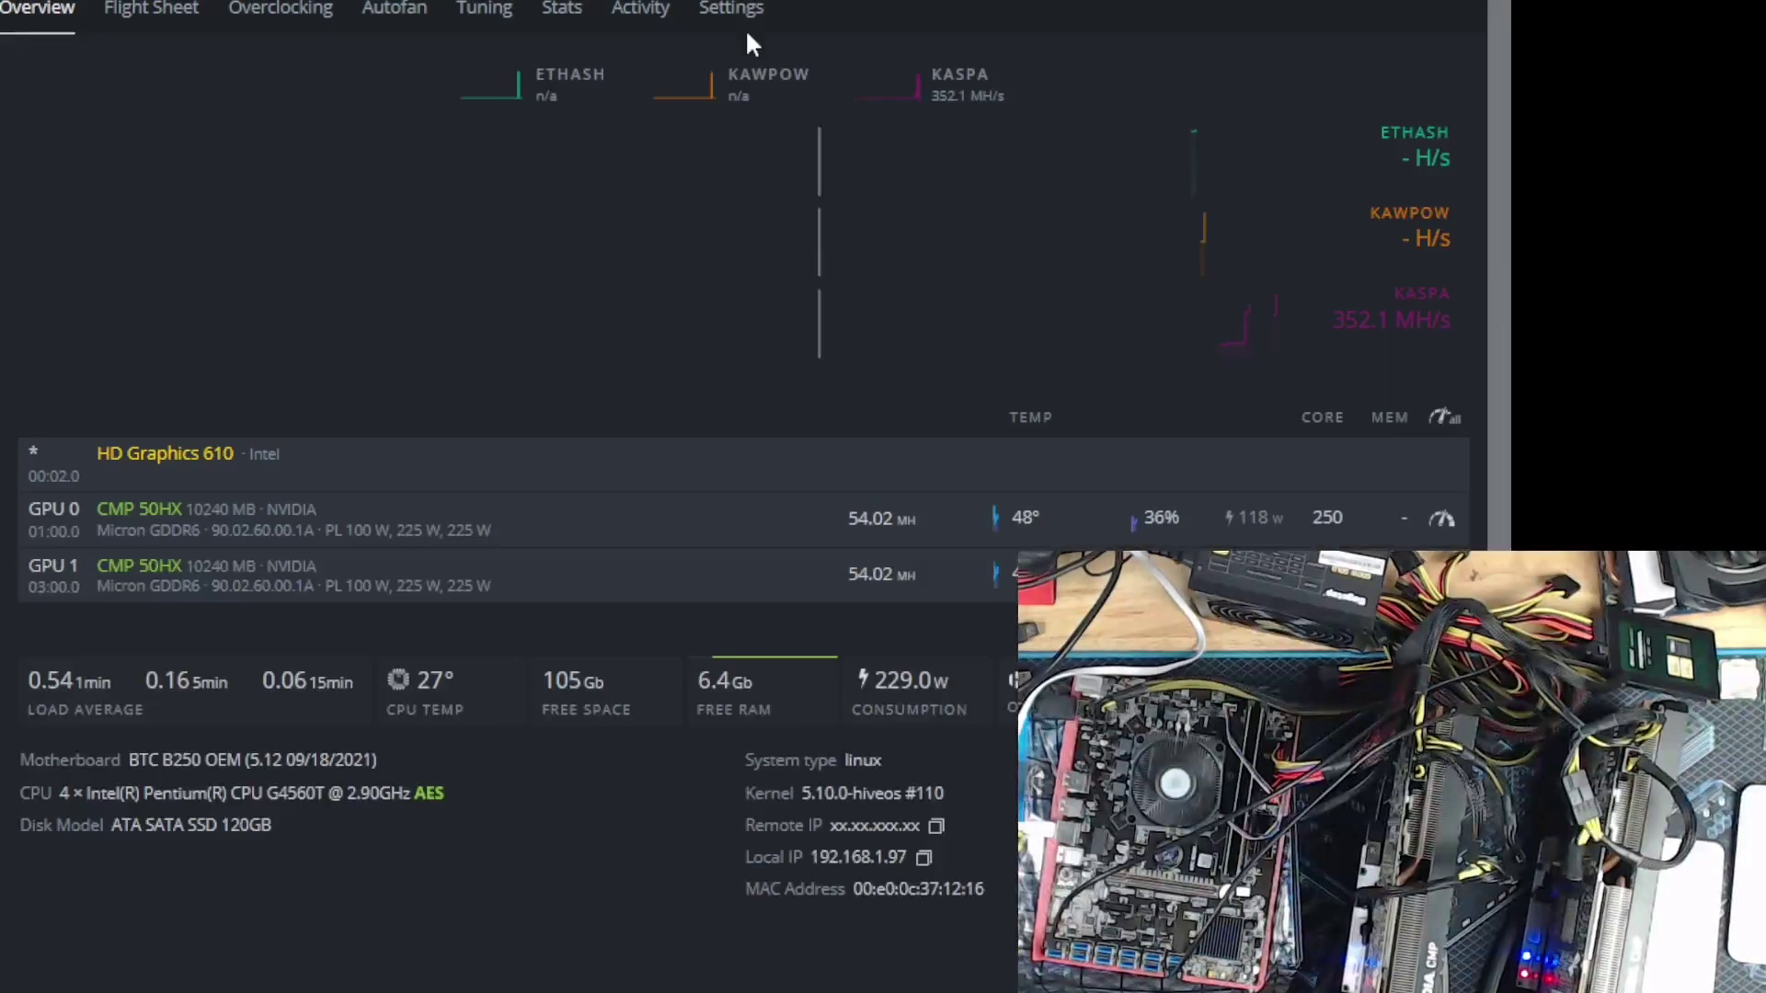
{"action": "type", "text": "--loc"}
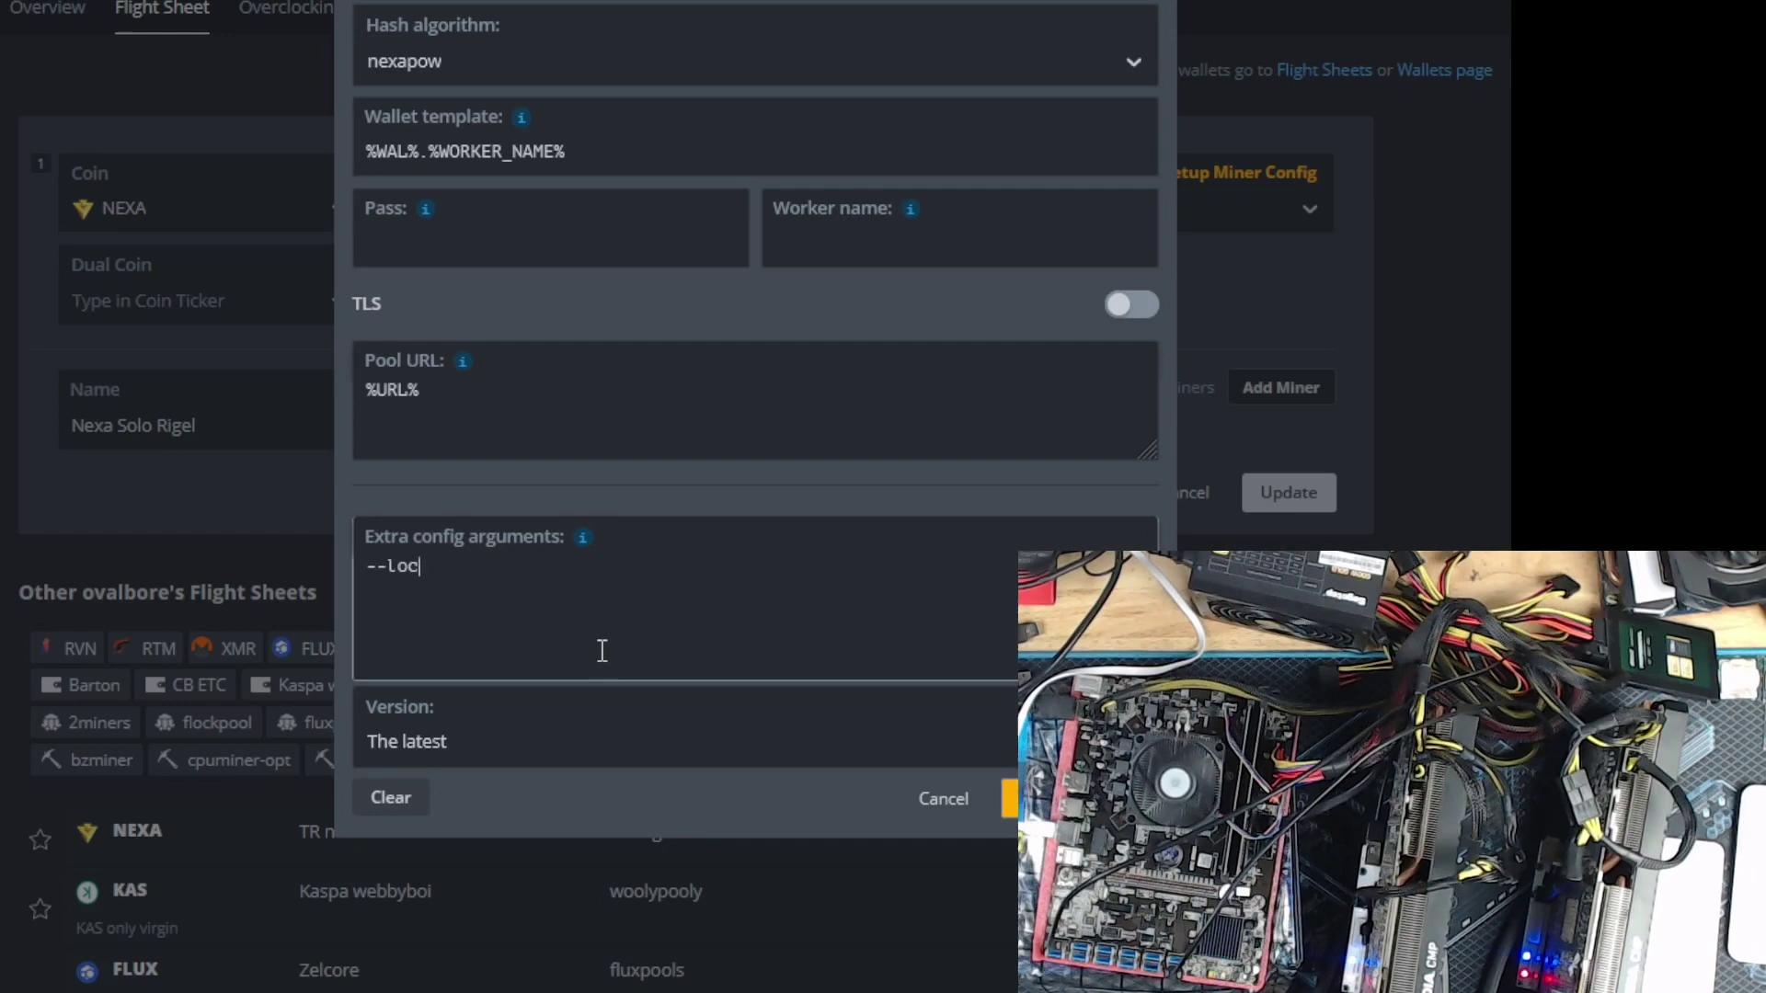
{"action": "type", "text": "k-cclock"}
{"action": "type", "text": " 1510"}
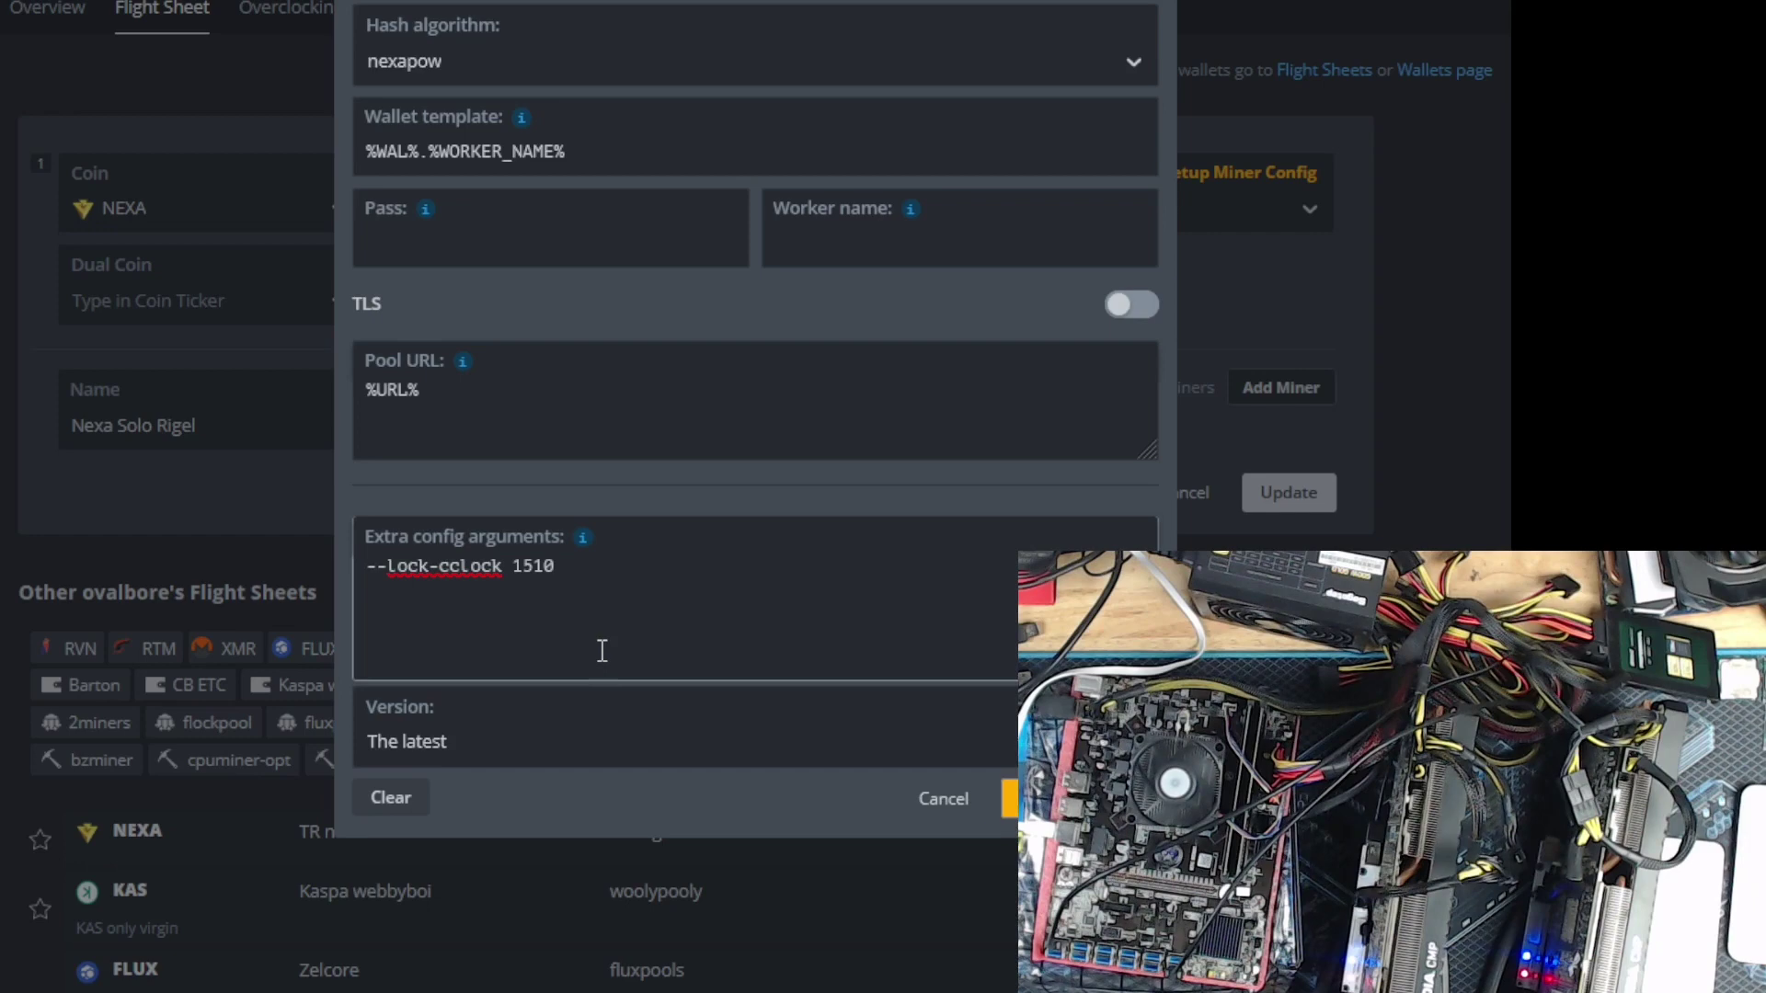
{"action": "key", "text": "Return"}
{"action": "type", "text": "-cclock 1510 -"}
{"action": "type", "text": "-lock-mclock "}
{"action": "type", "text": "5000"}
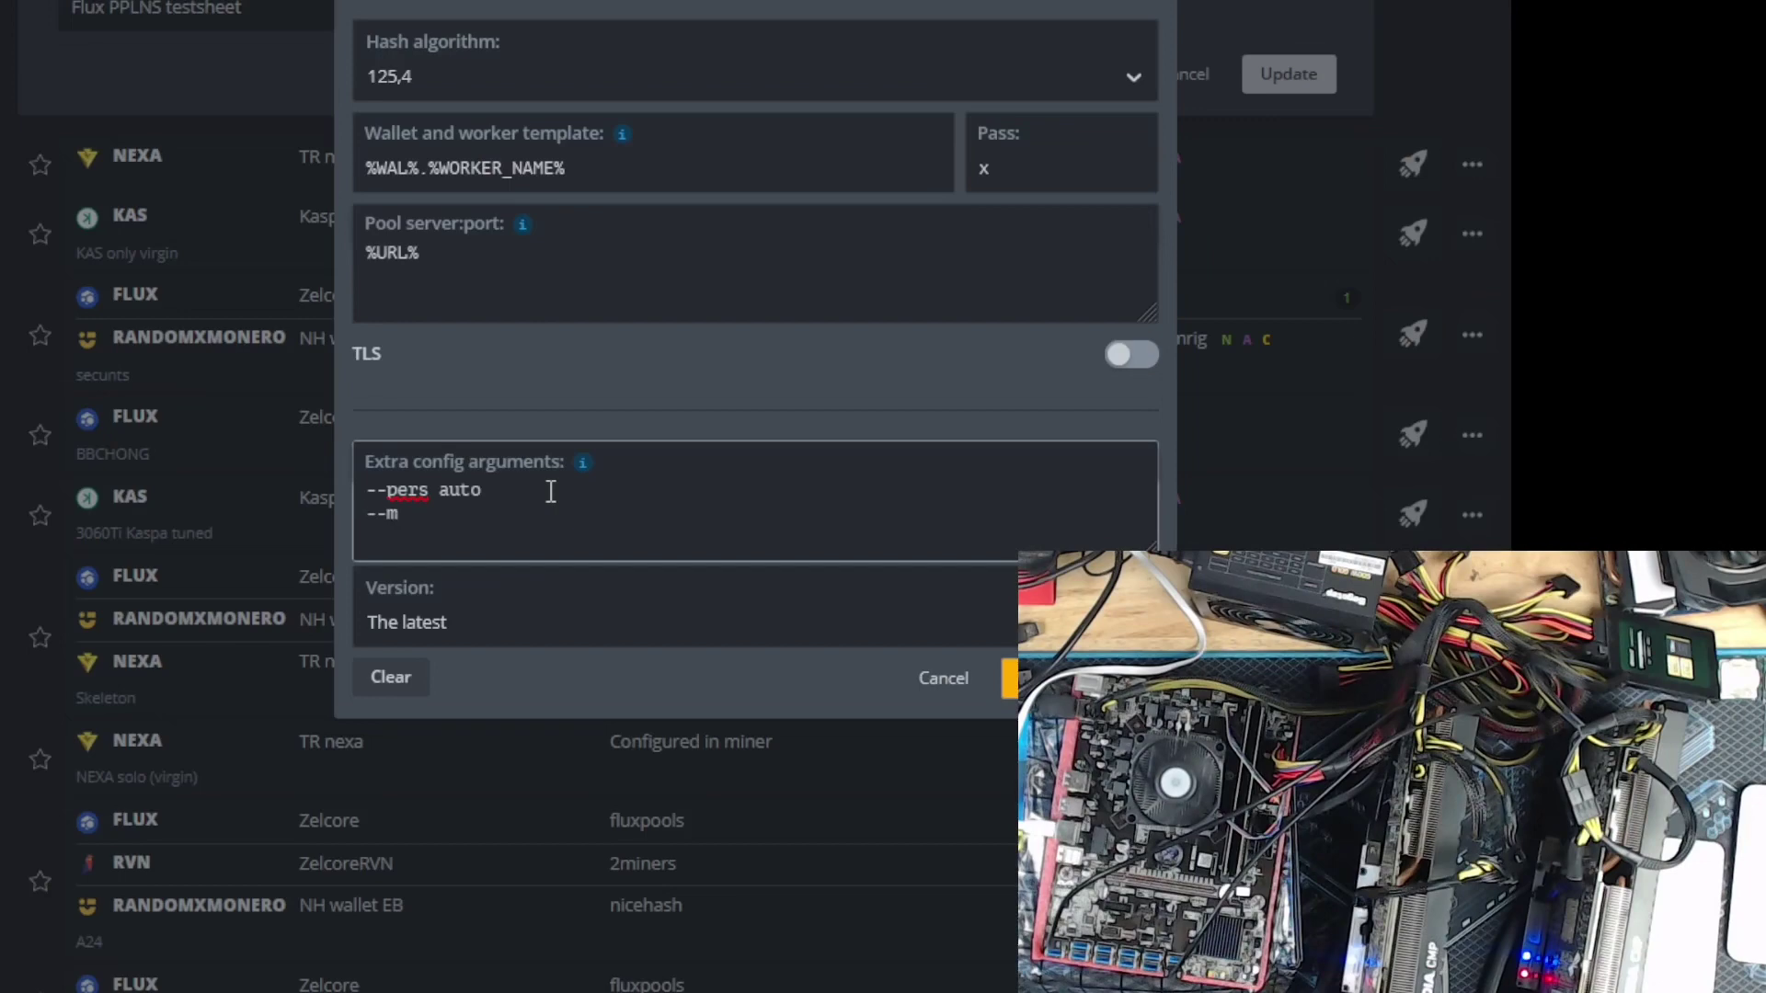
Change the Flux memory clock argument to --memclock=5000, with the GPU clock on its own line
{"action": "type", "text": "bl"}
{"action": "type", "text": "clk"}
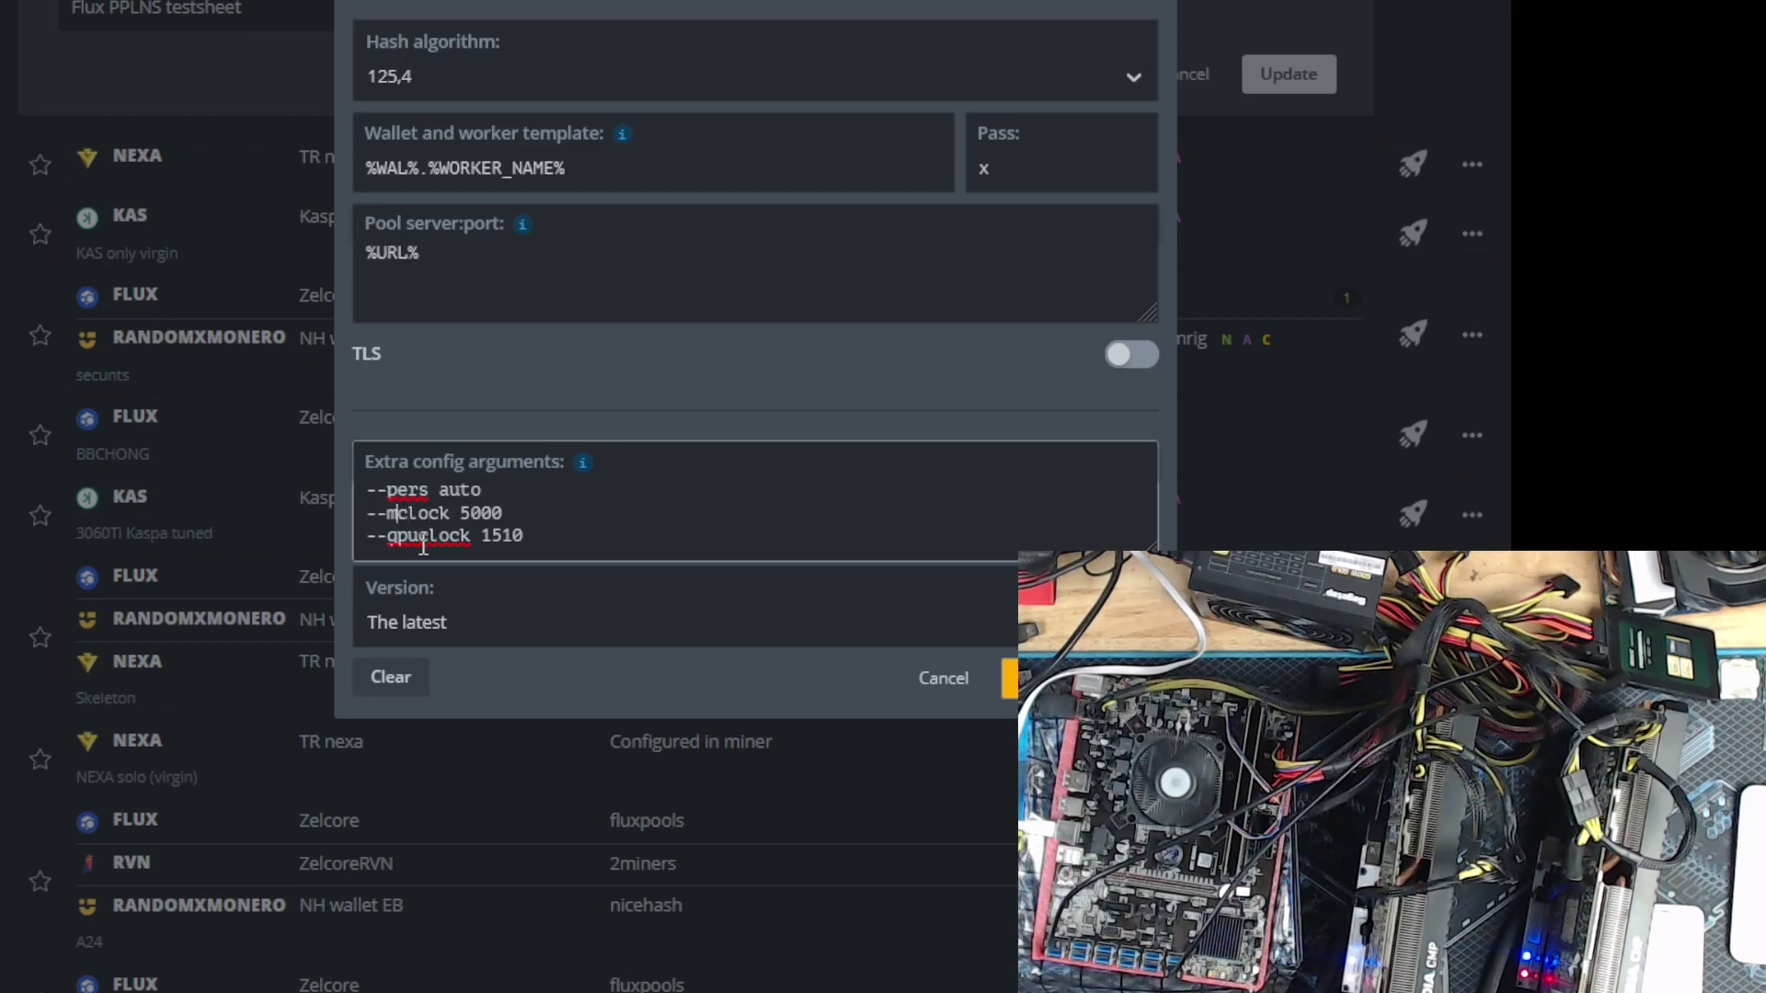
{"action": "type", "text": "em"}
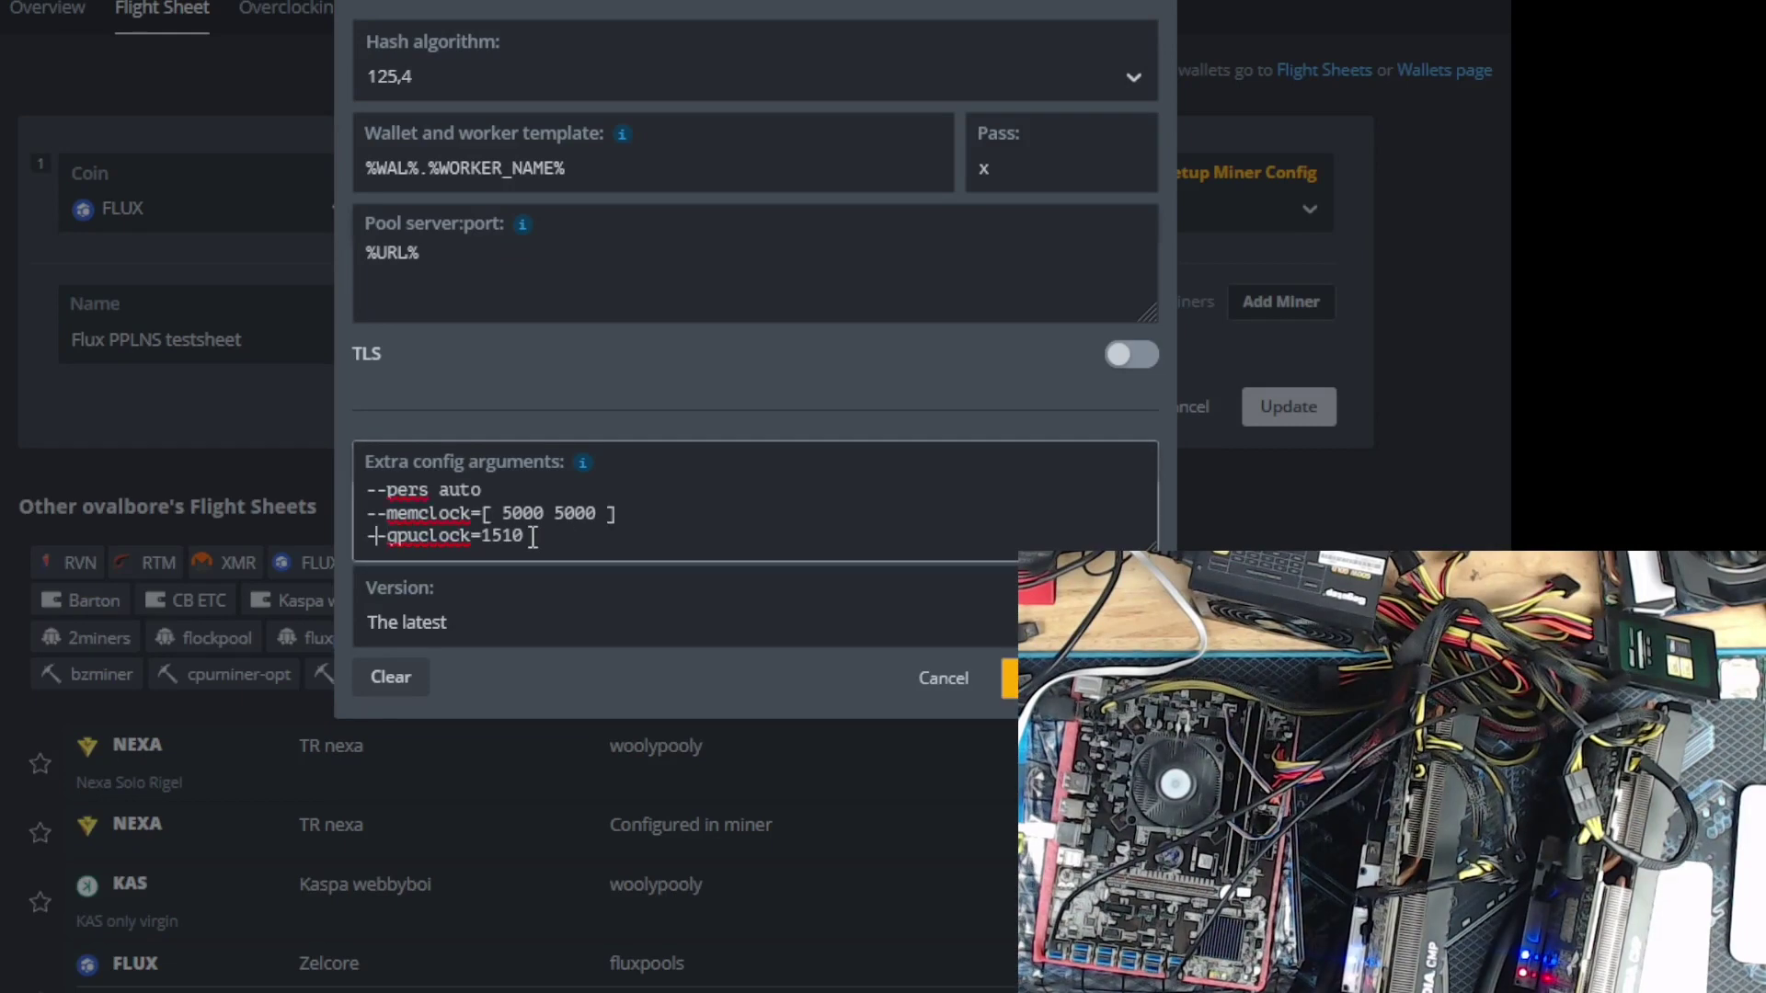
{"action": "key", "text": "BackSpace"}
{"action": "key", "text": "BackSpace"}
{"action": "key", "text": "BackSpace"}
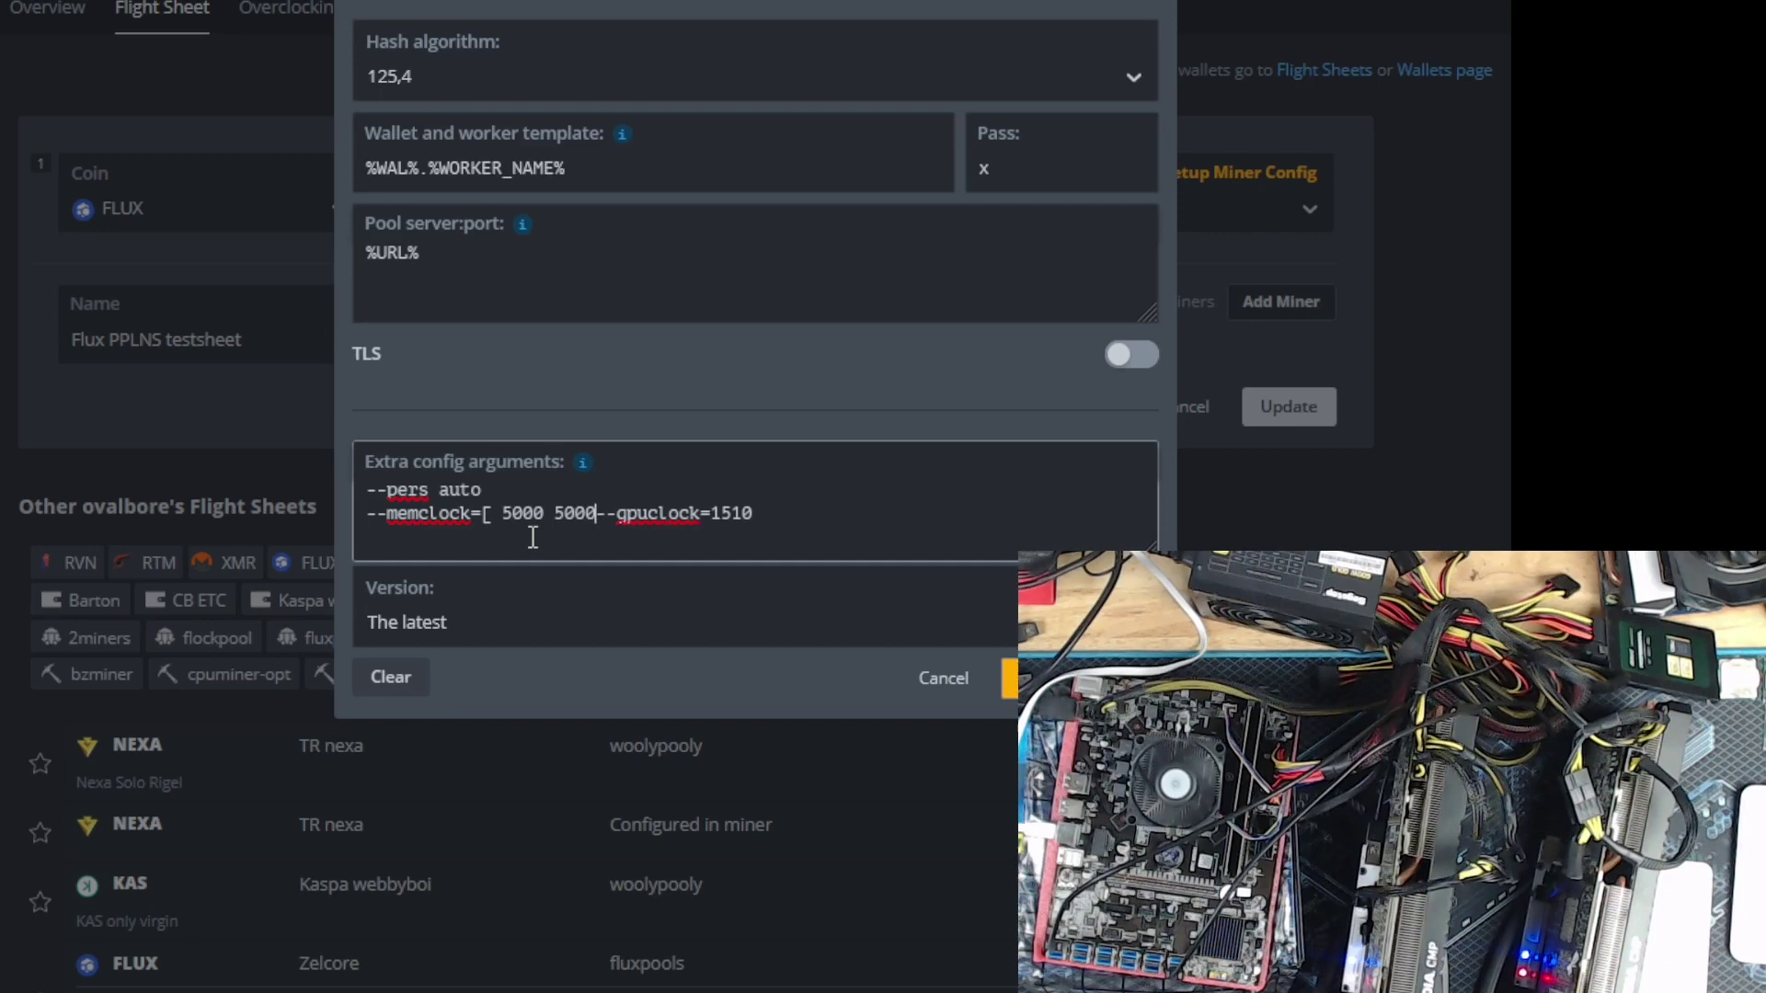
{"action": "key", "text": "BackSpace"}
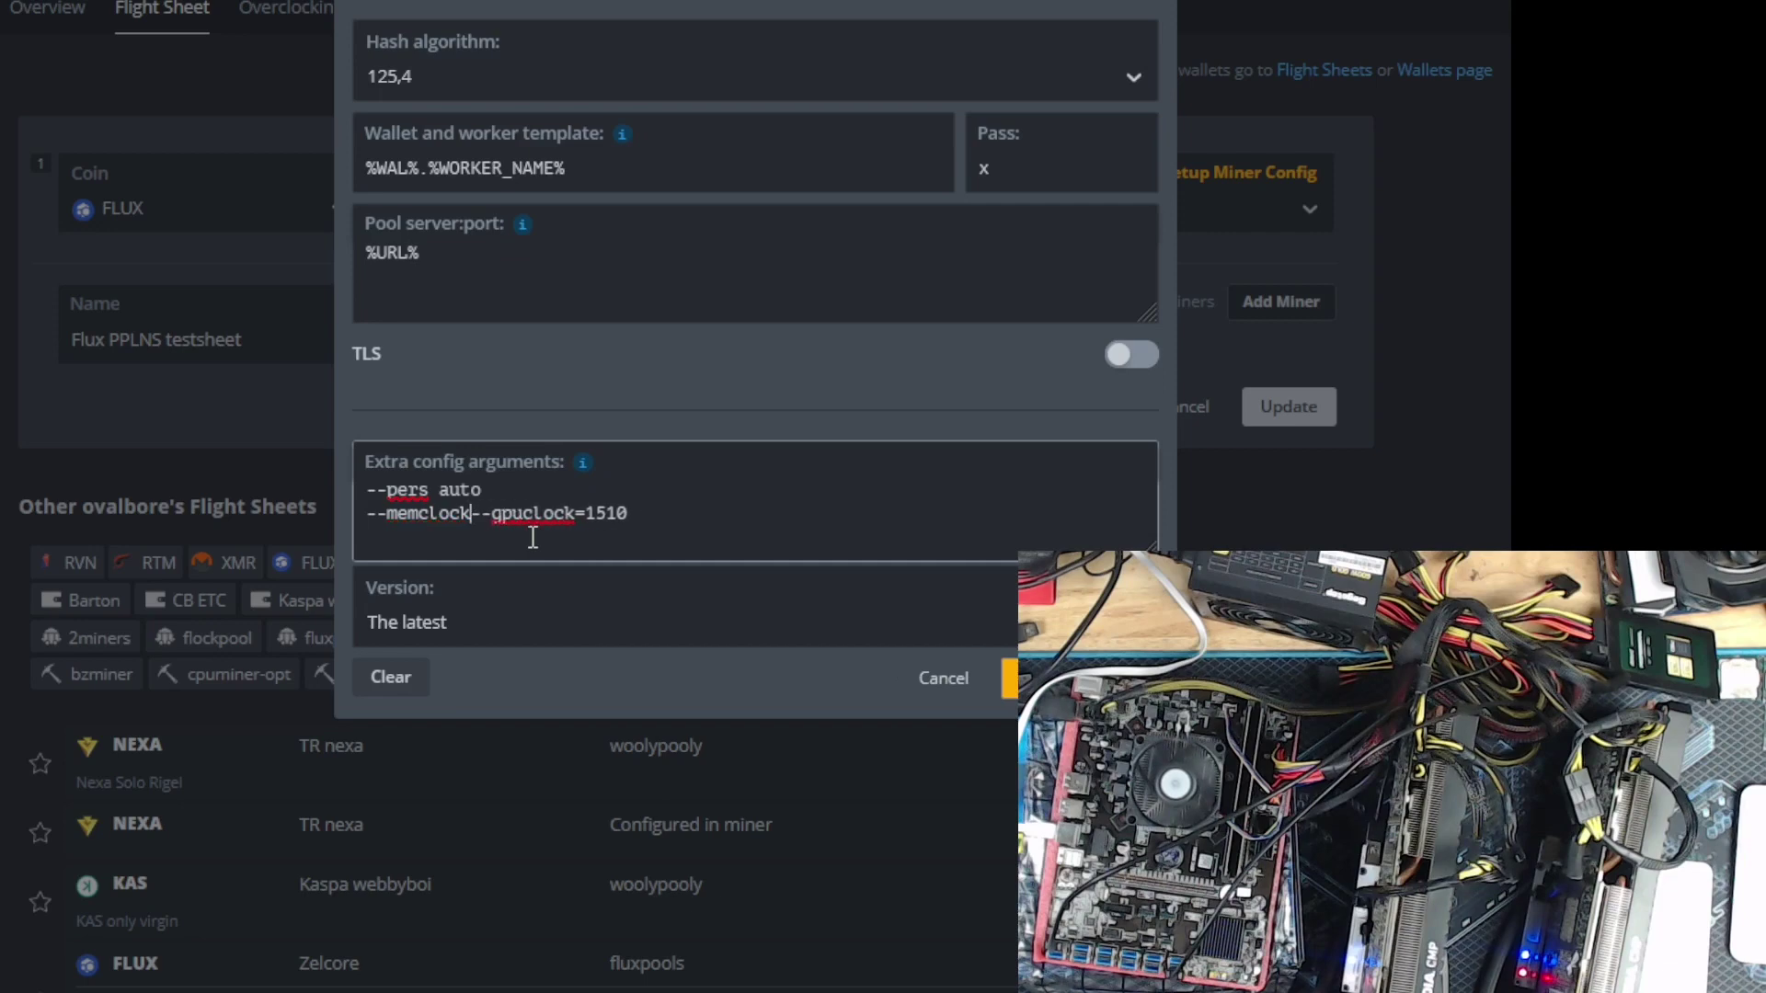
{"action": "type", "text": "=5000"}
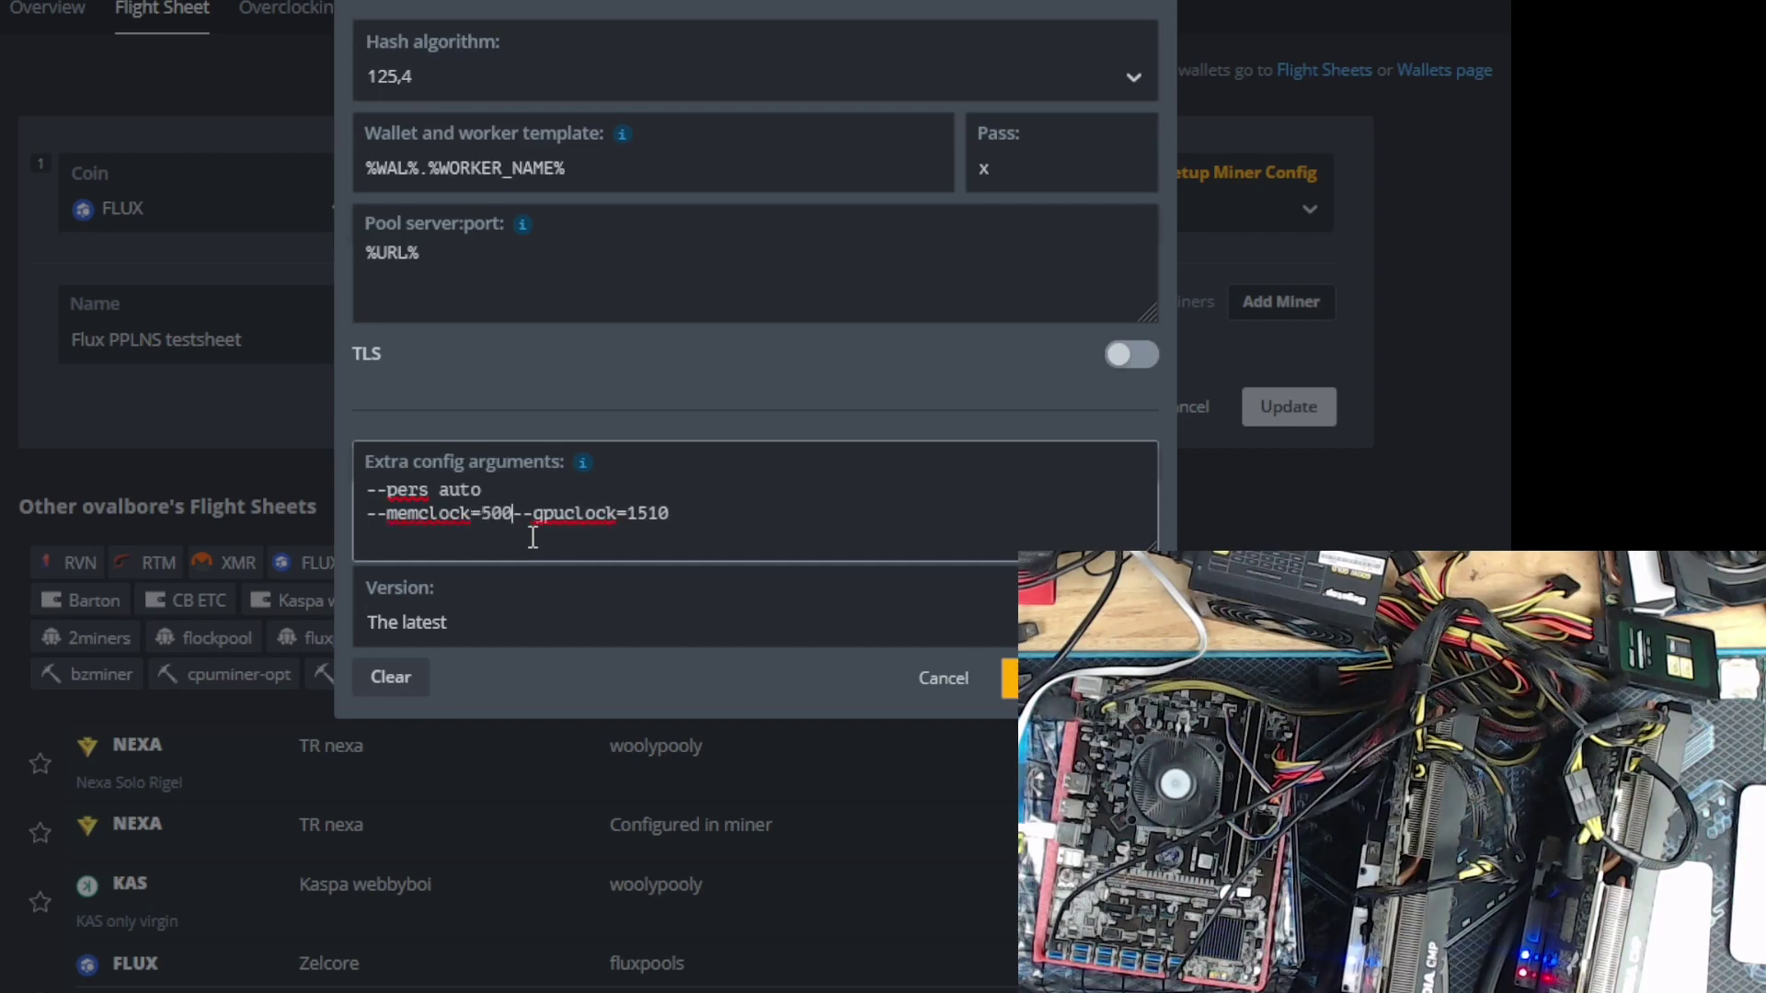
{"action": "key", "text": "Return"}
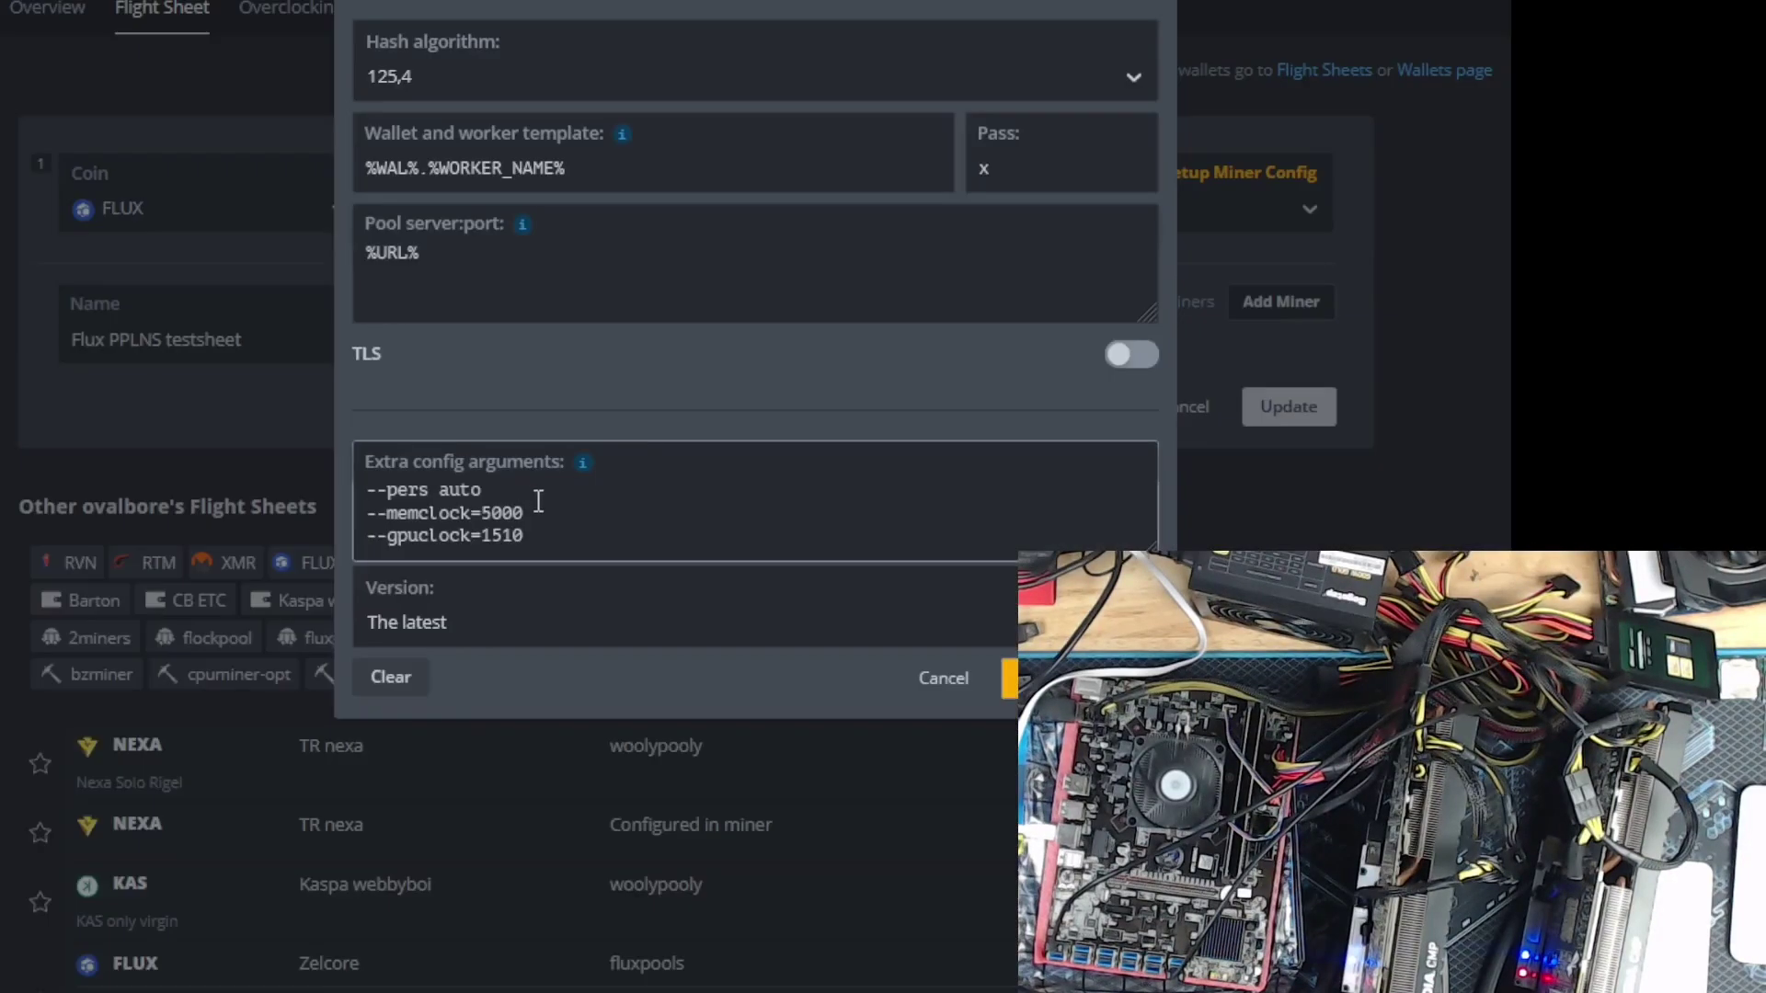
Correct to --memclock=5001 5001 and --gpuclock=1510 1510, then check clocks with nvidia-info
{"action": "left_click", "coordinate": [542, 504]}
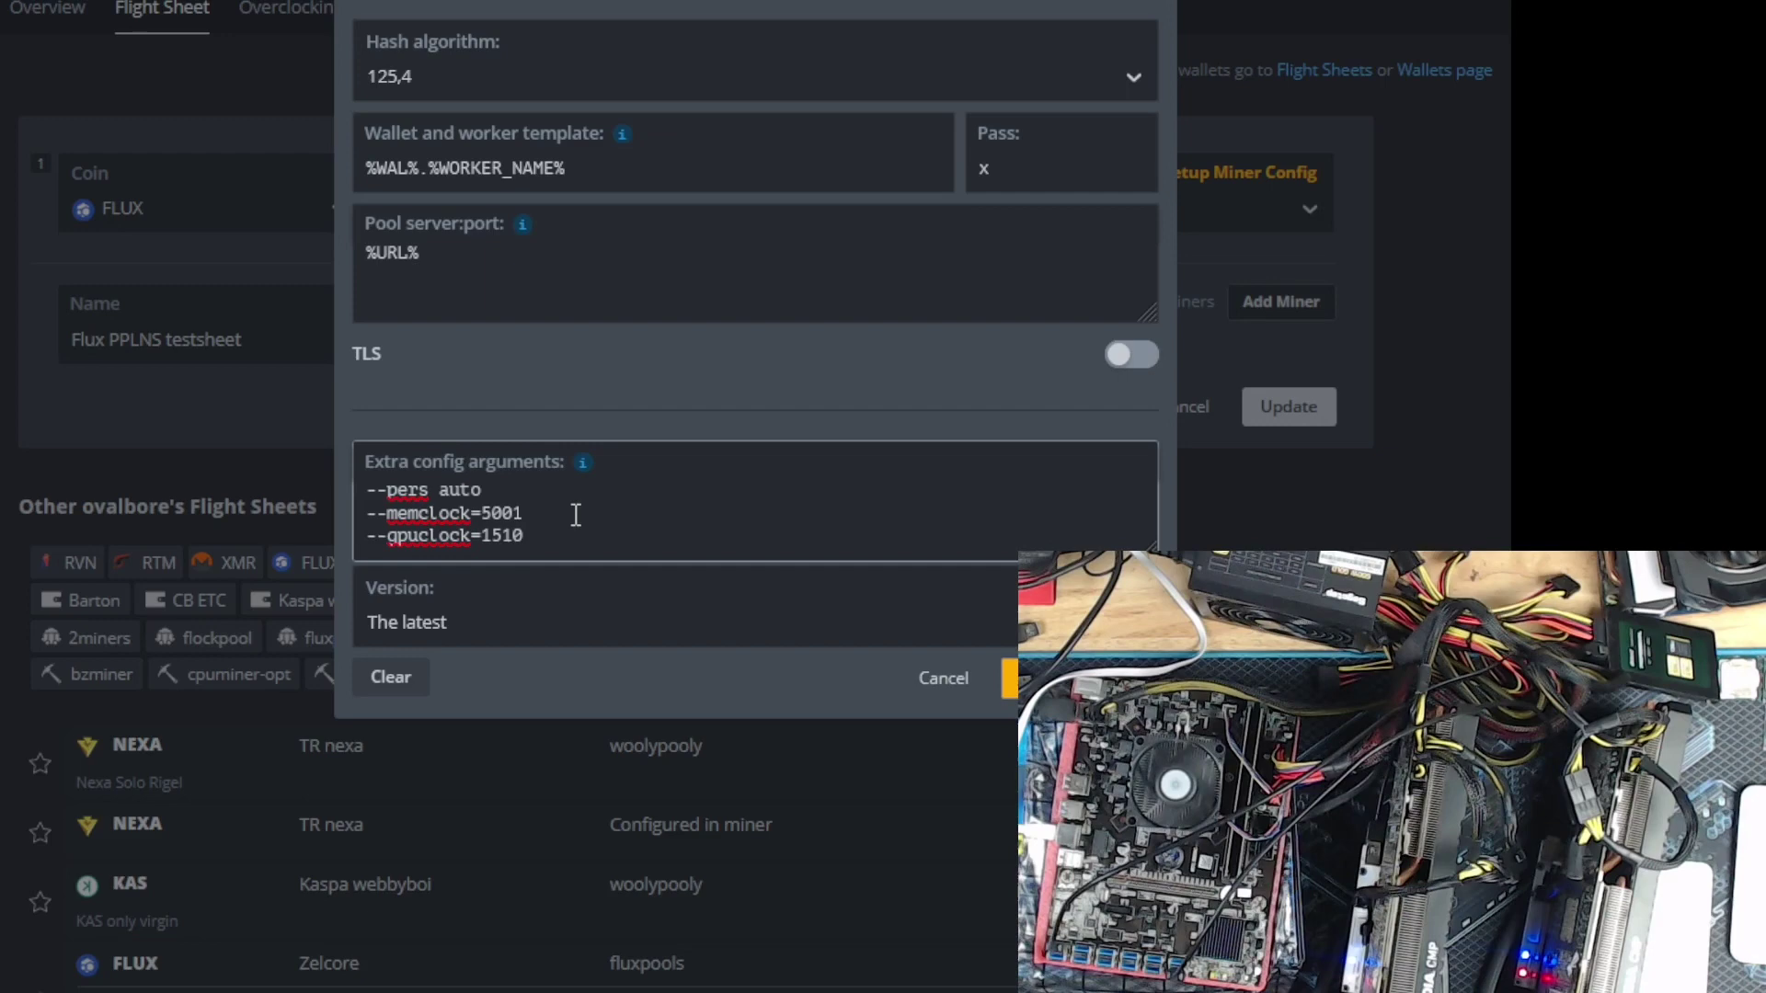
{"action": "key", "text": "BackSpace"}
{"action": "type", "text": "5001"}
{"action": "key", "text": "BackSpace"}
{"action": "key", "text": "BackSpace"}
{"action": "key", "text": "BackSpace"}
{"action": "type", "text": "15"}
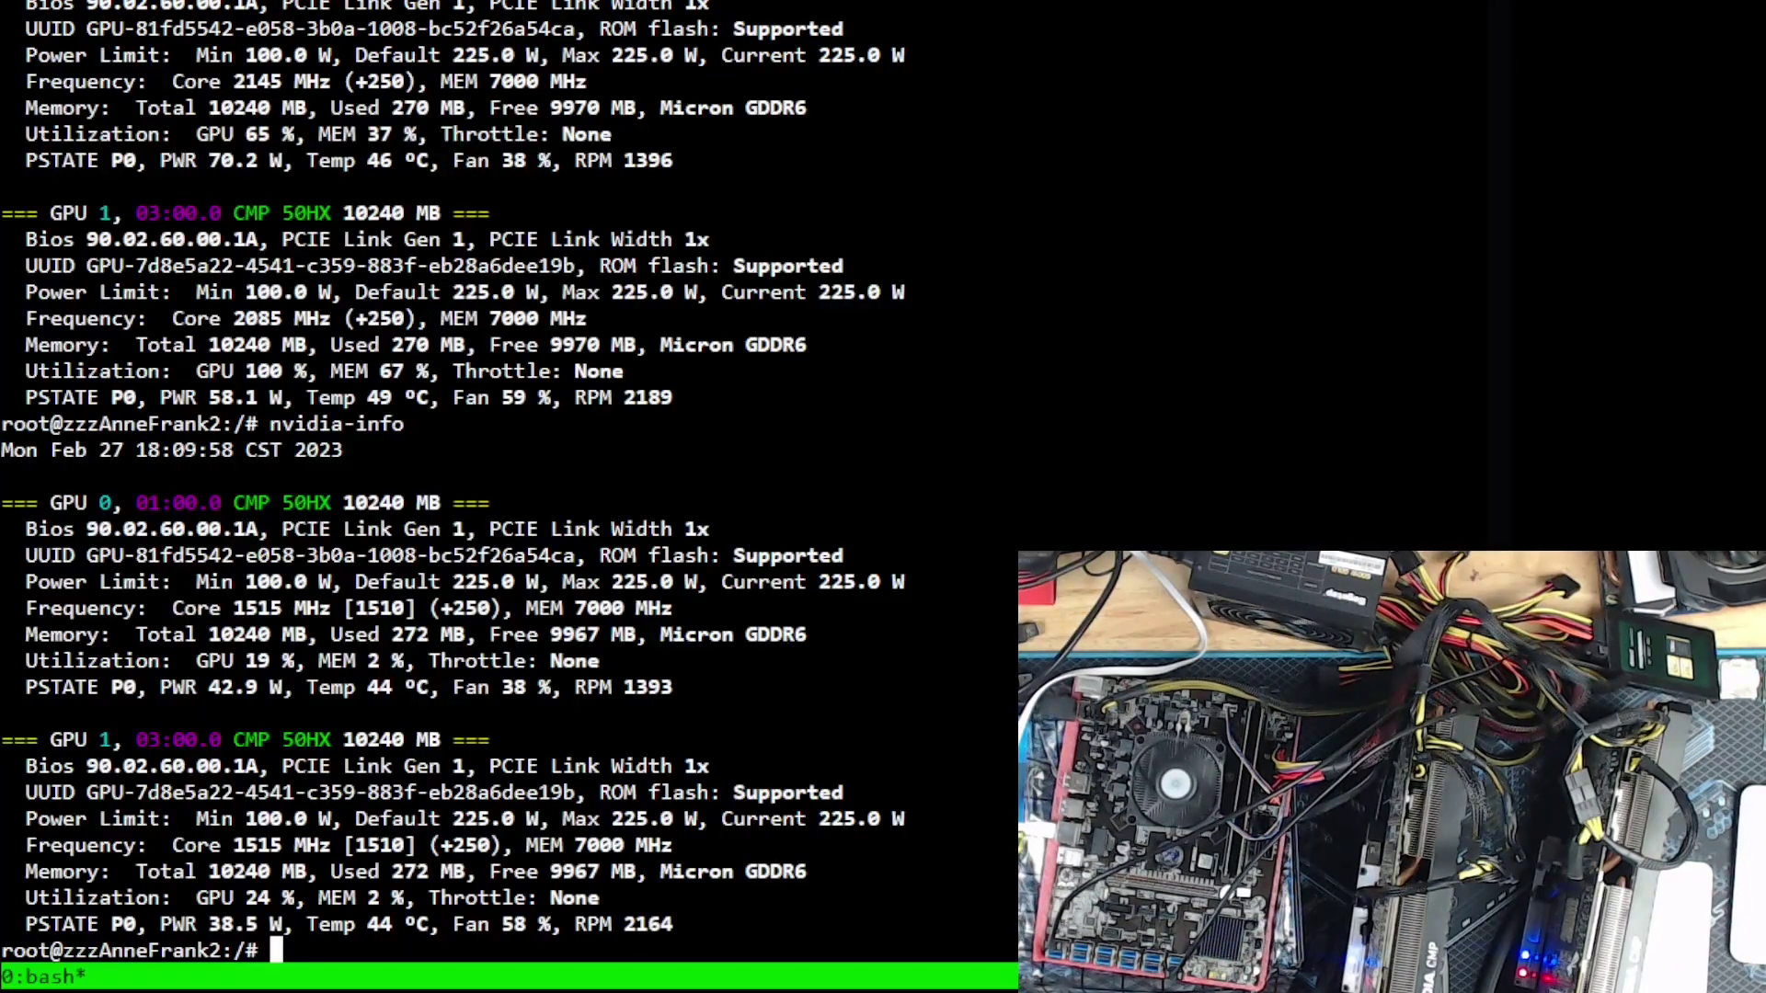
{"action": "key", "text": "Up"}
{"action": "key", "text": "Return"}
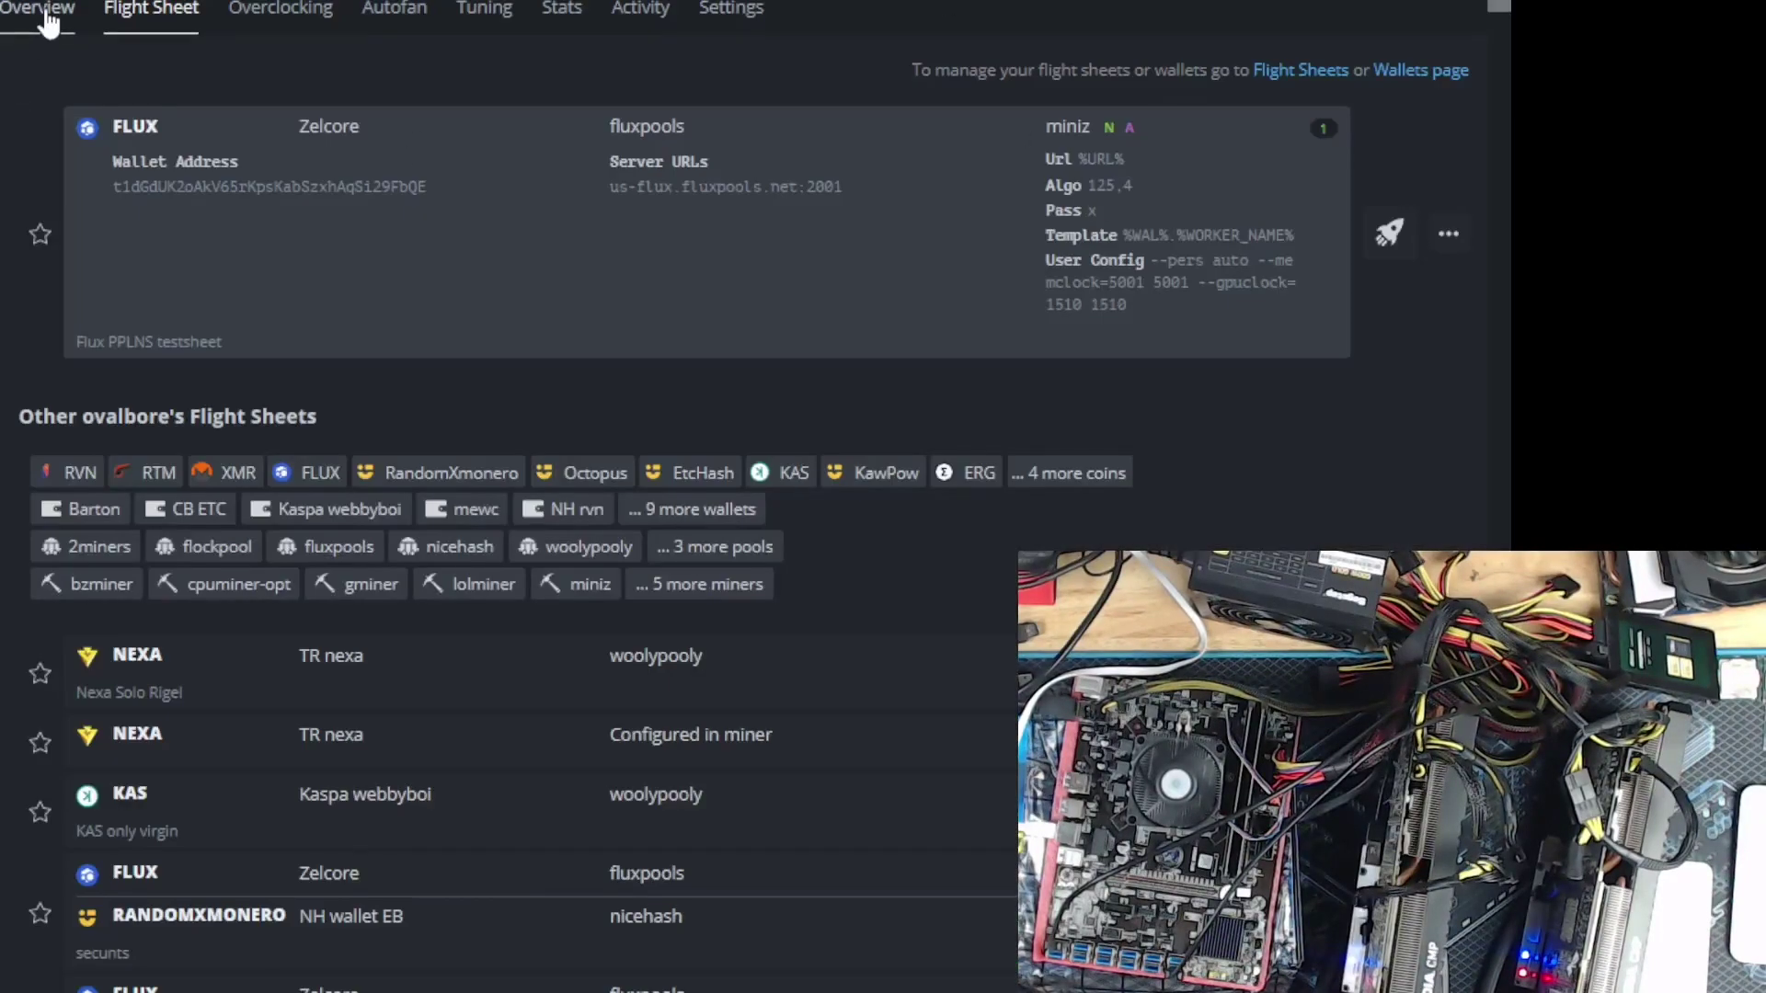
View the worker overview, then reattach to the miner output with screen -r
{"action": "left_click", "coordinate": [41, 11]}
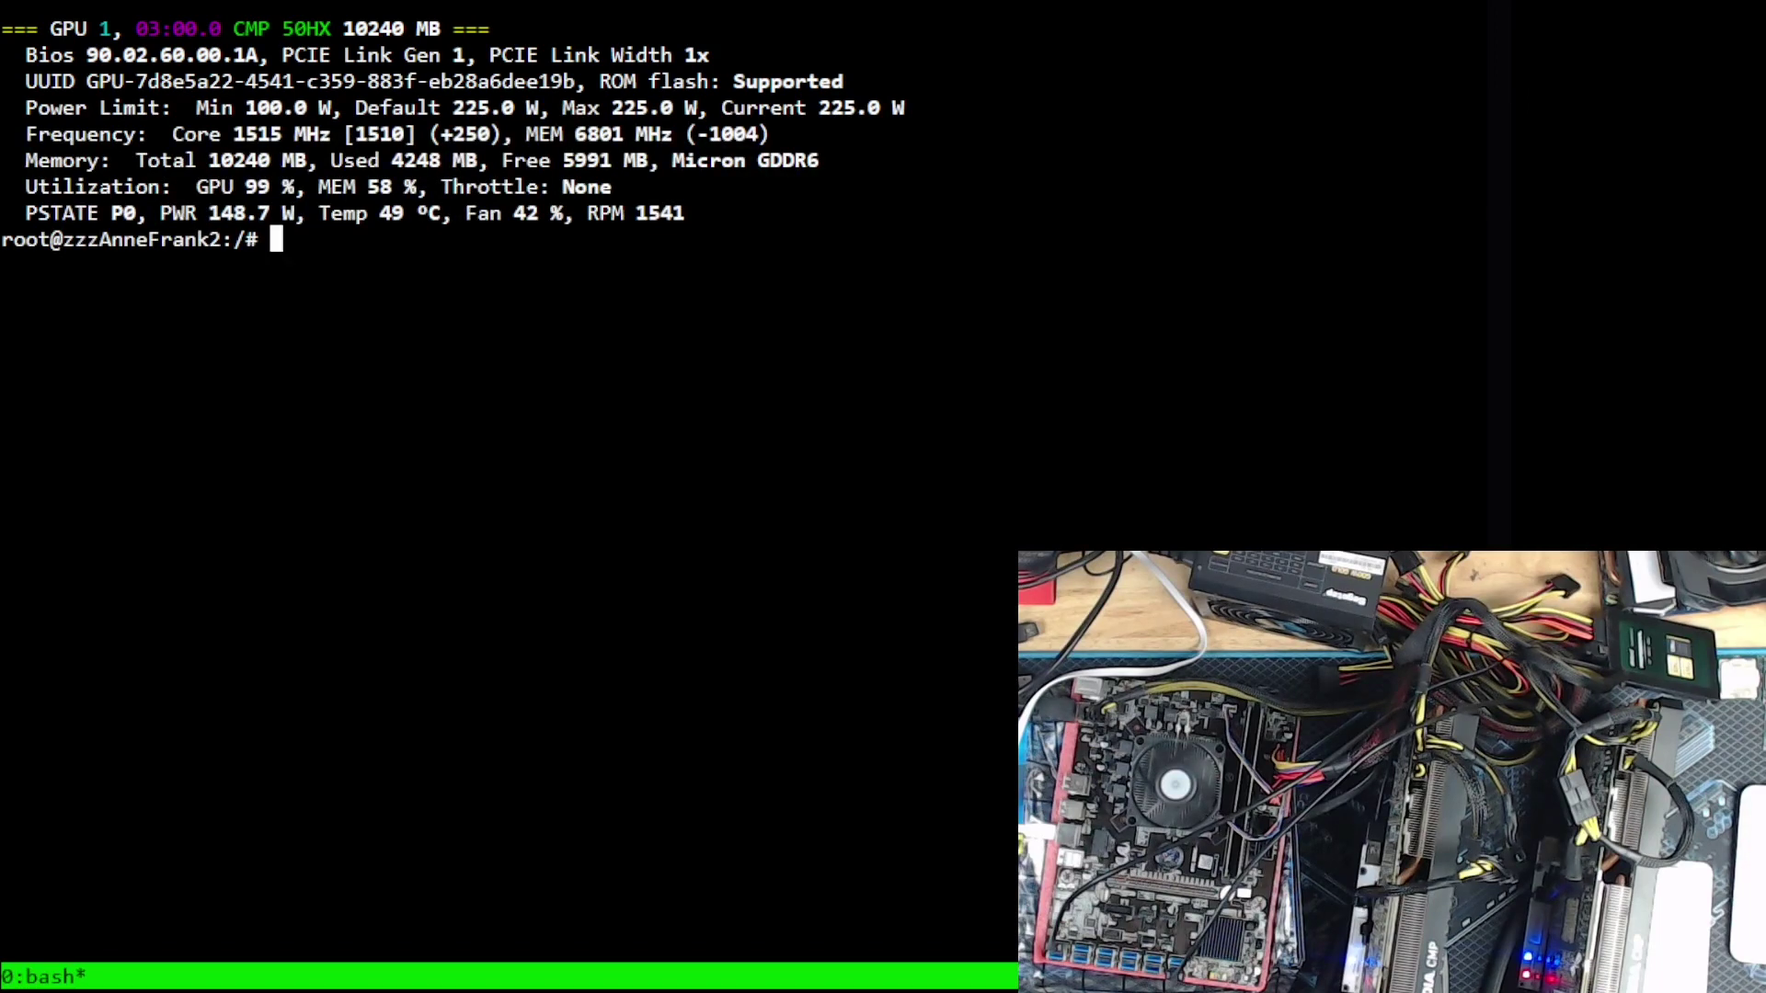
{"action": "type", "text": "screen -r"}
{"action": "key", "text": "Return"}
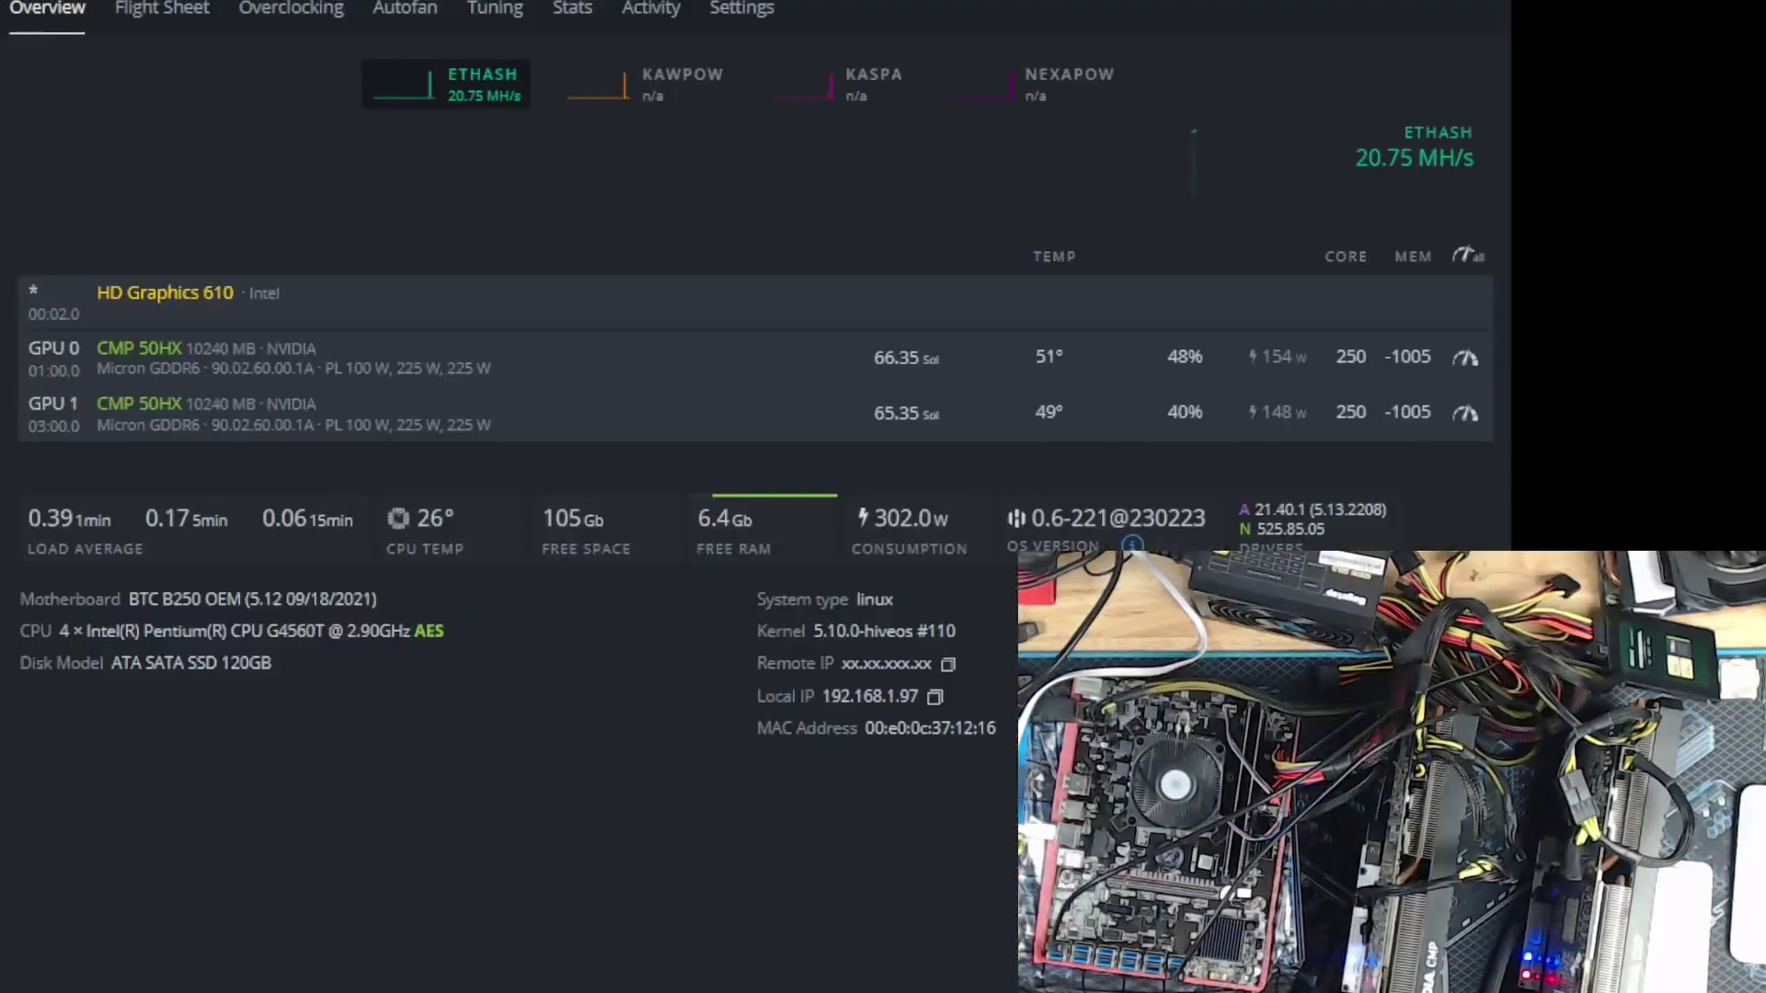
Delete the memclock and gpuclock lines from the FLUX sheet's miner config arguments
{"action": "left_click", "coordinate": [157, 11]}
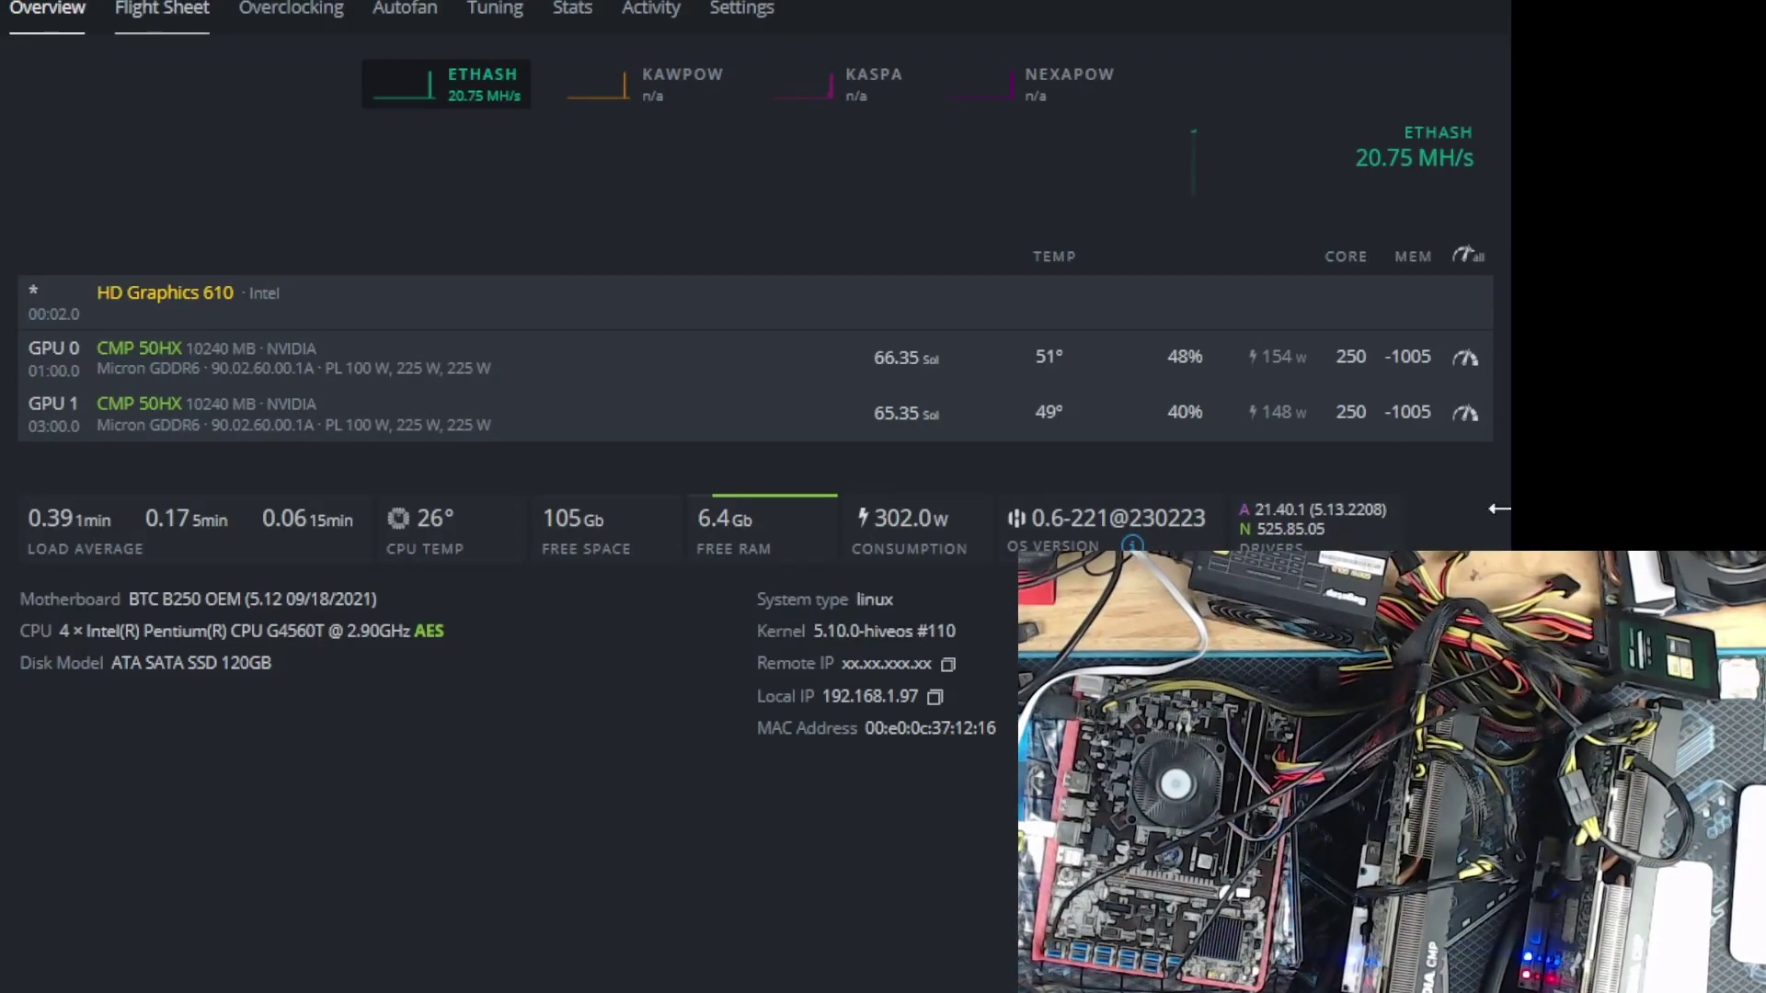
{"action": "left_click", "coordinate": [1449, 234]}
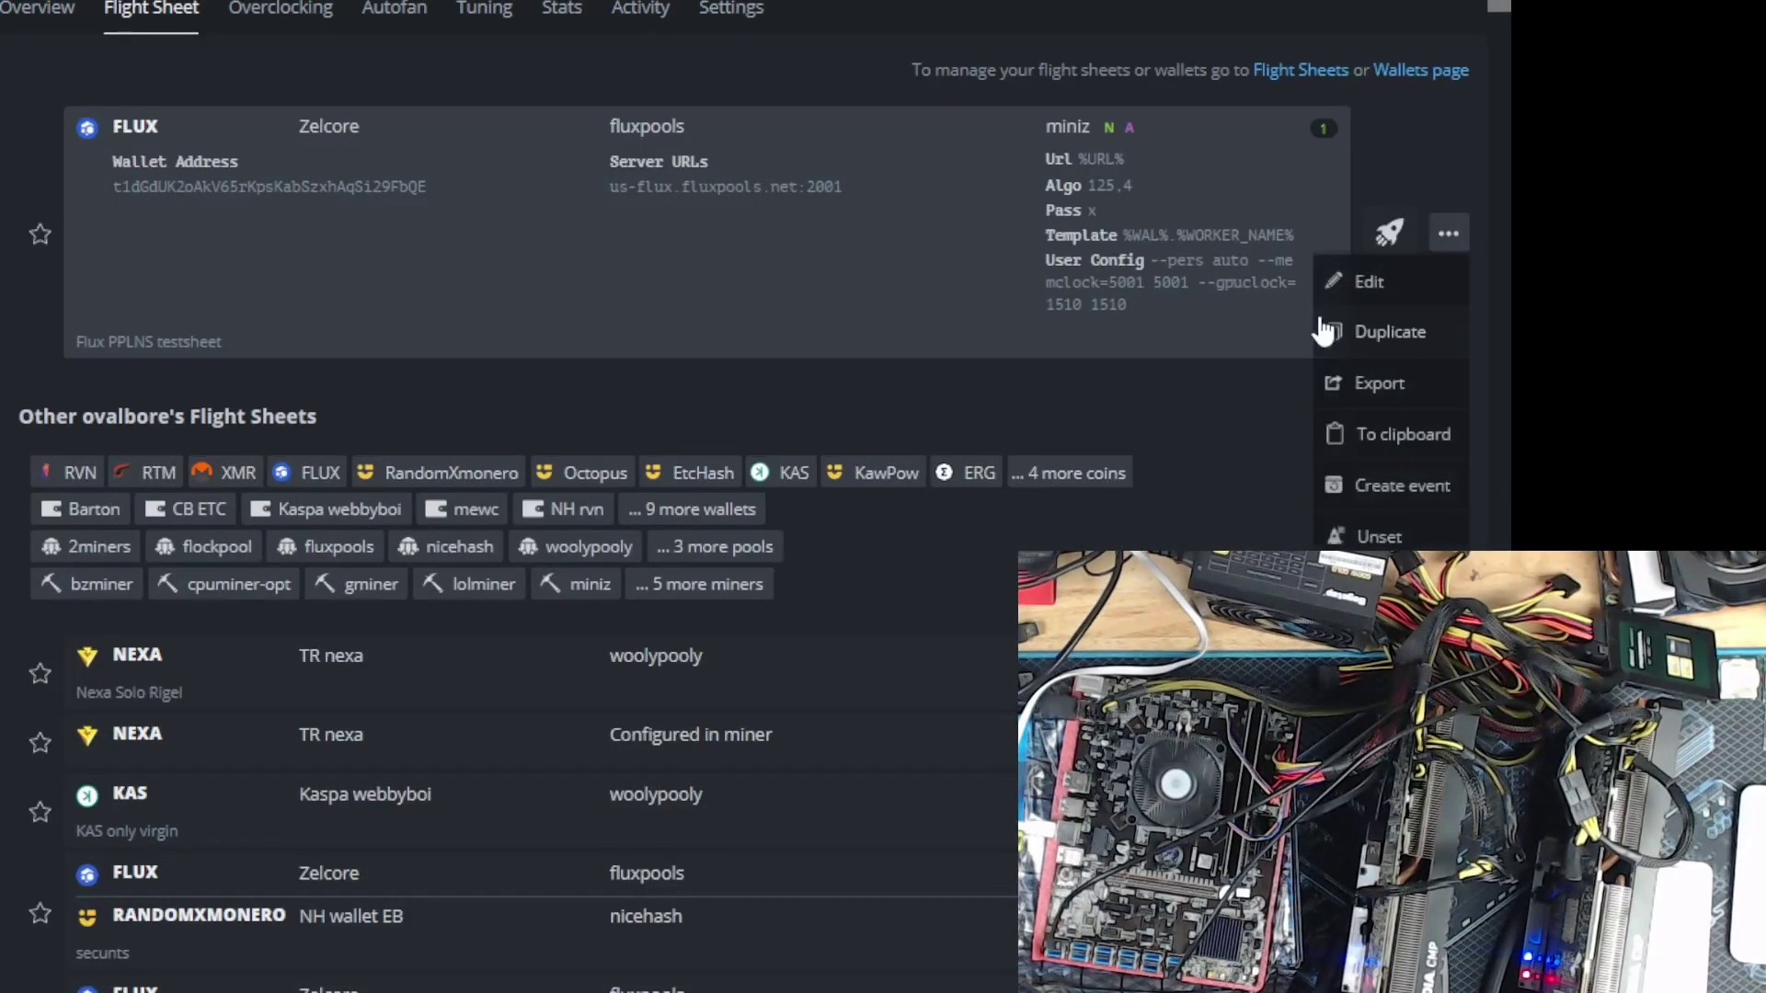
{"action": "left_click", "coordinate": [1361, 280]}
{"action": "left_click", "coordinate": [1214, 173]}
{"action": "left_click", "coordinate": [656, 531]}
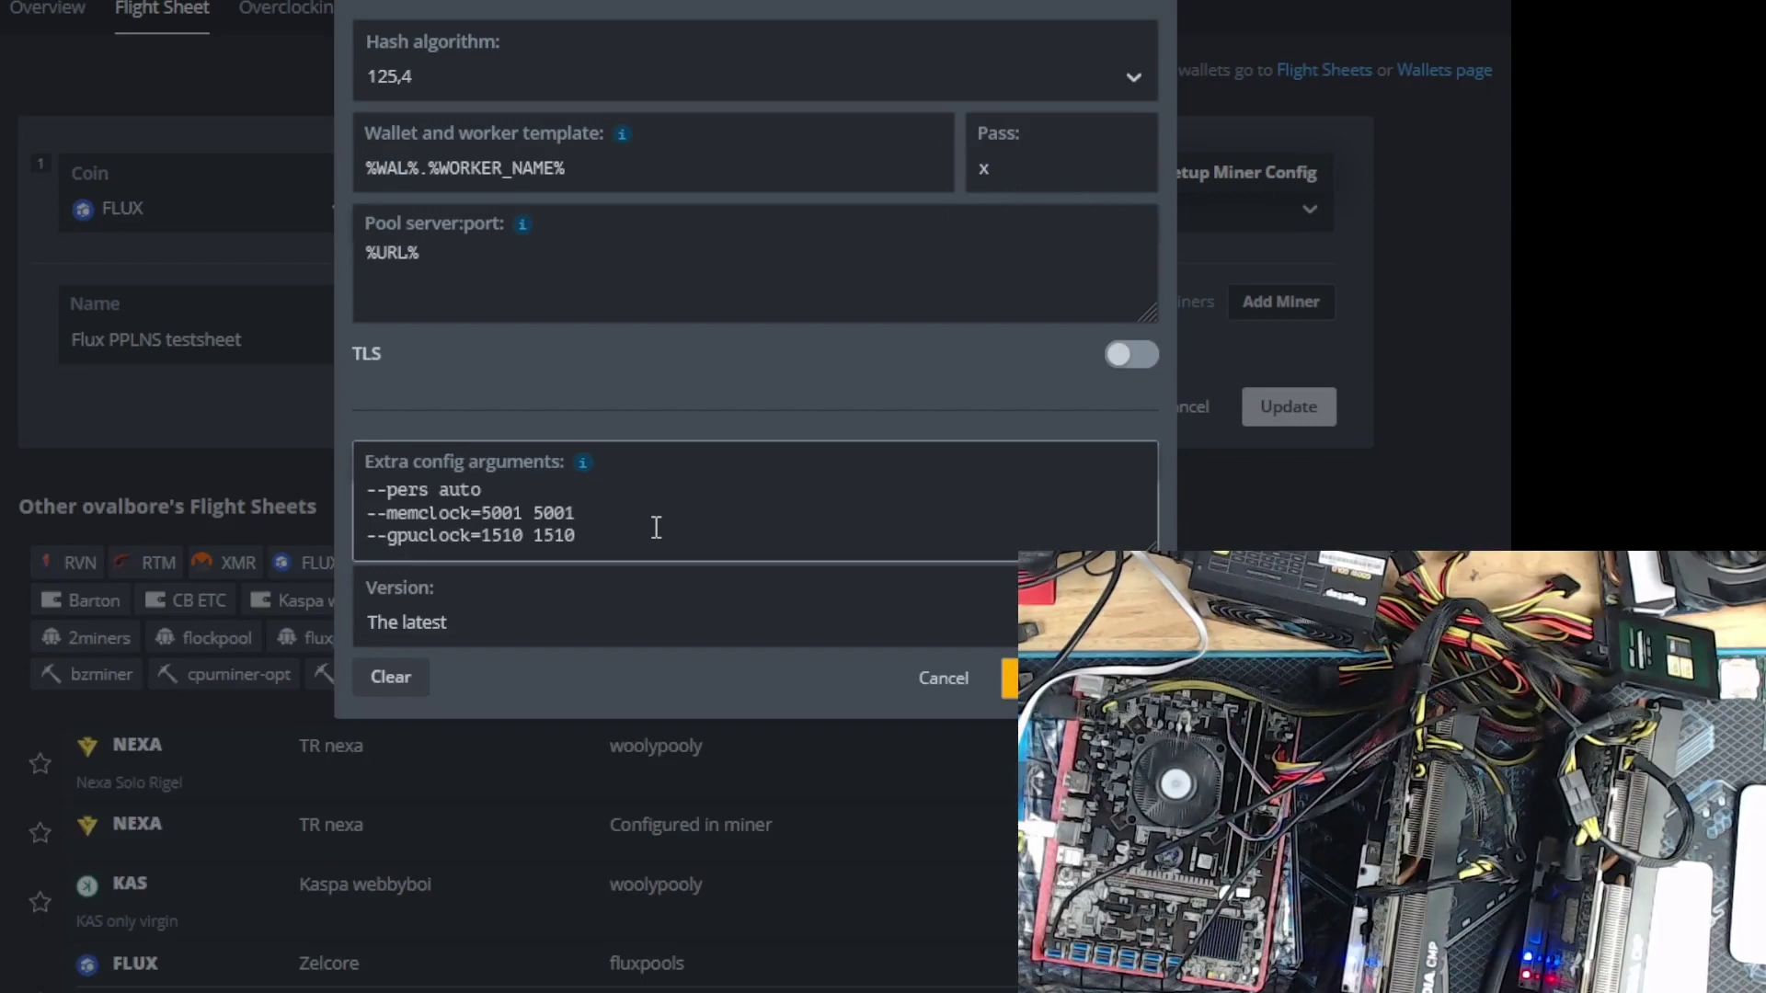
{"action": "mouse_move", "coordinate": [660, 540]}
{"action": "left_mouse_down"}
{"action": "mouse_move", "coordinate": [310, 494]}
{"action": "mouse_move", "coordinate": [282, 526]}
{"action": "mouse_move", "coordinate": [283, 508]}
{"action": "left_mouse_up"}
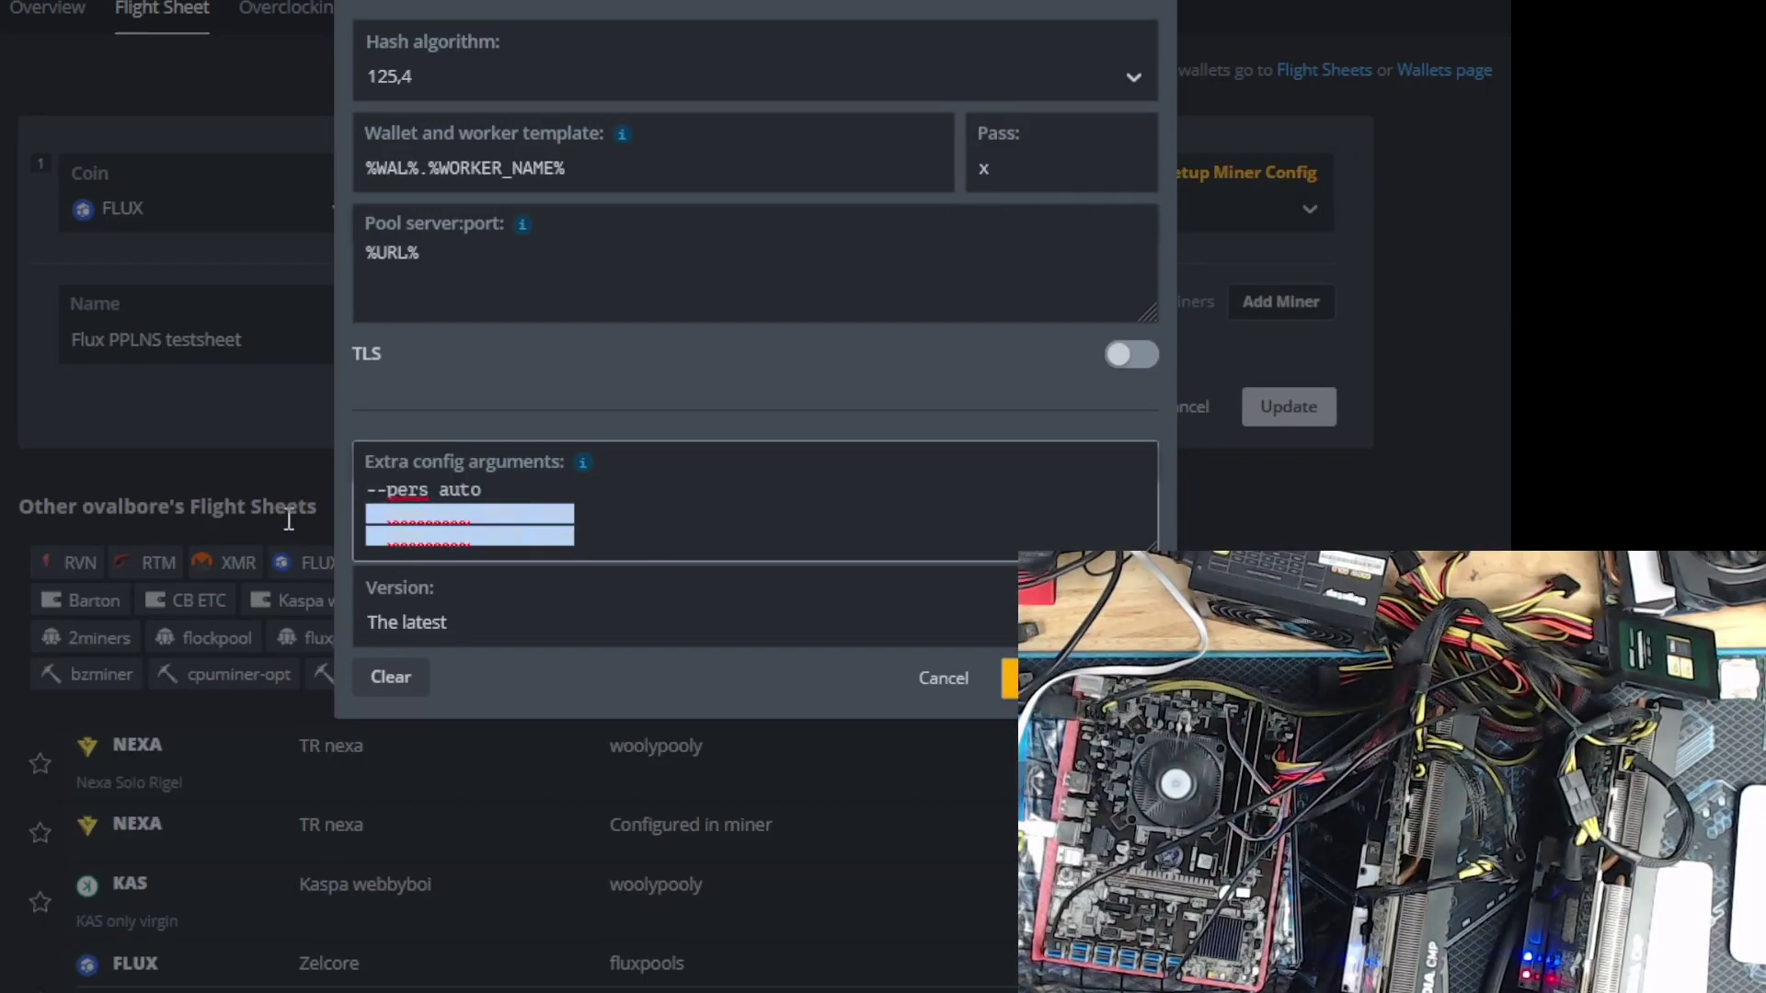
{"action": "key", "text": "BackSpace"}
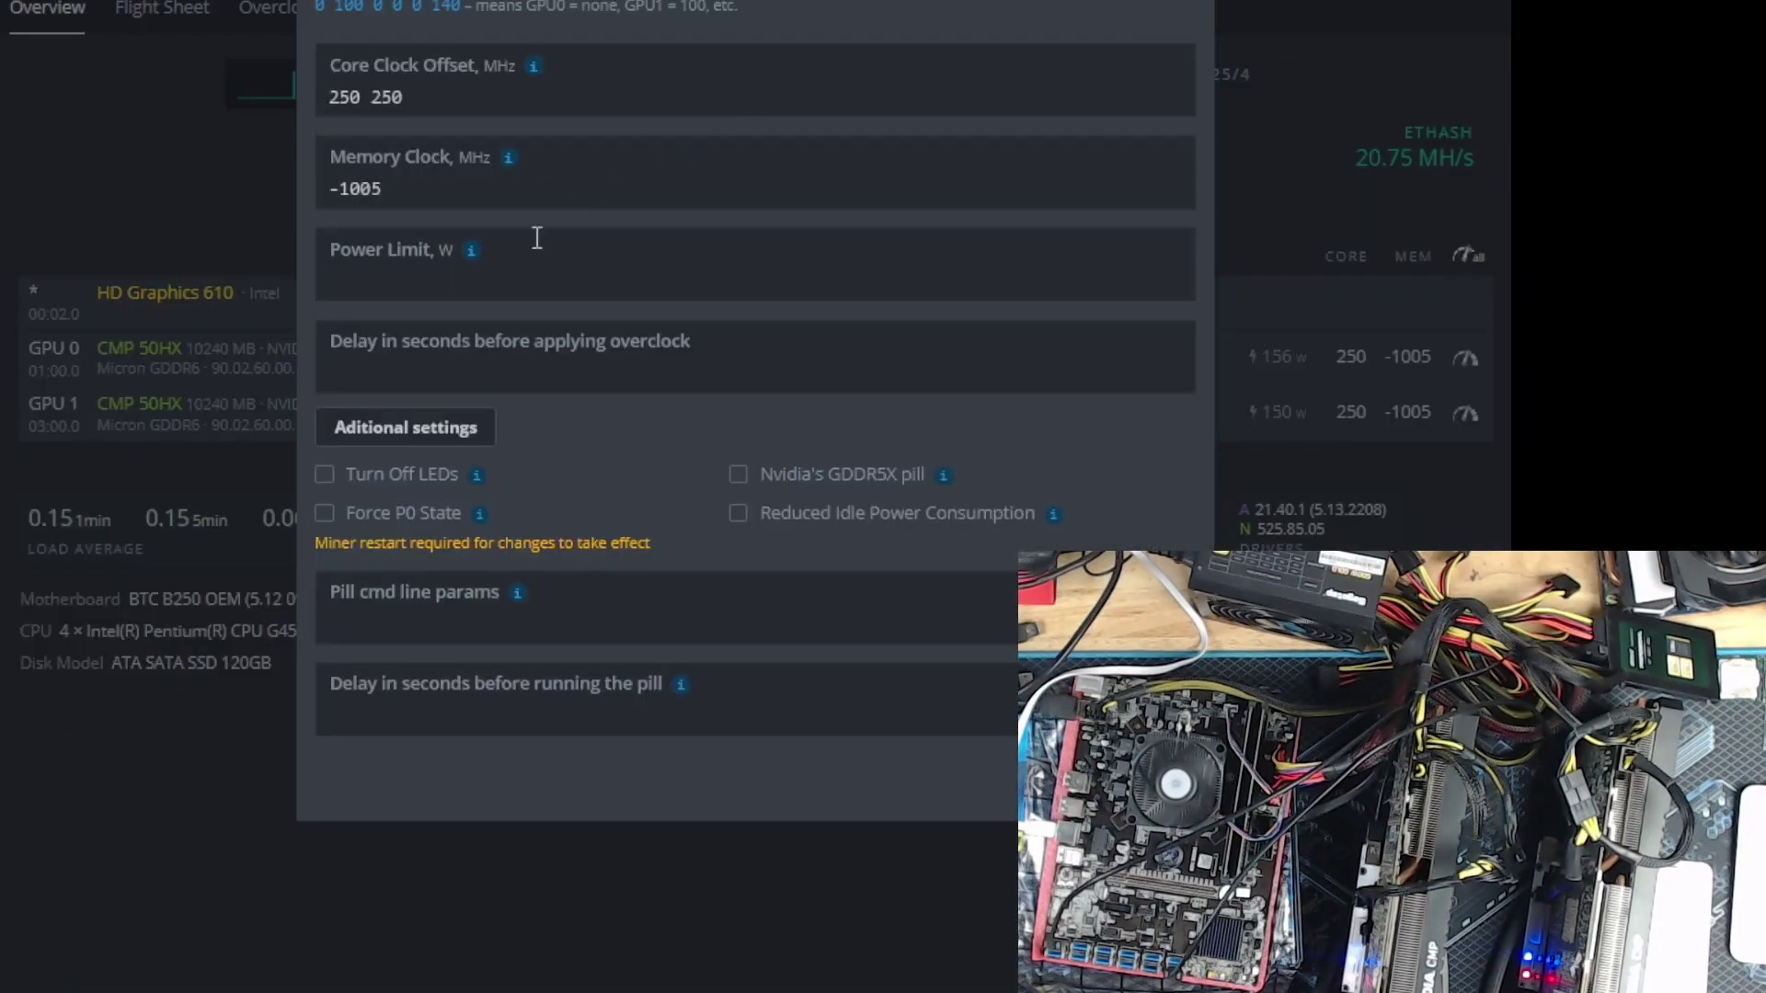
Set the core clock offset to 150 for both GPUs and the power limit to 145 W
{"action": "left_click", "coordinate": [484, 276]}
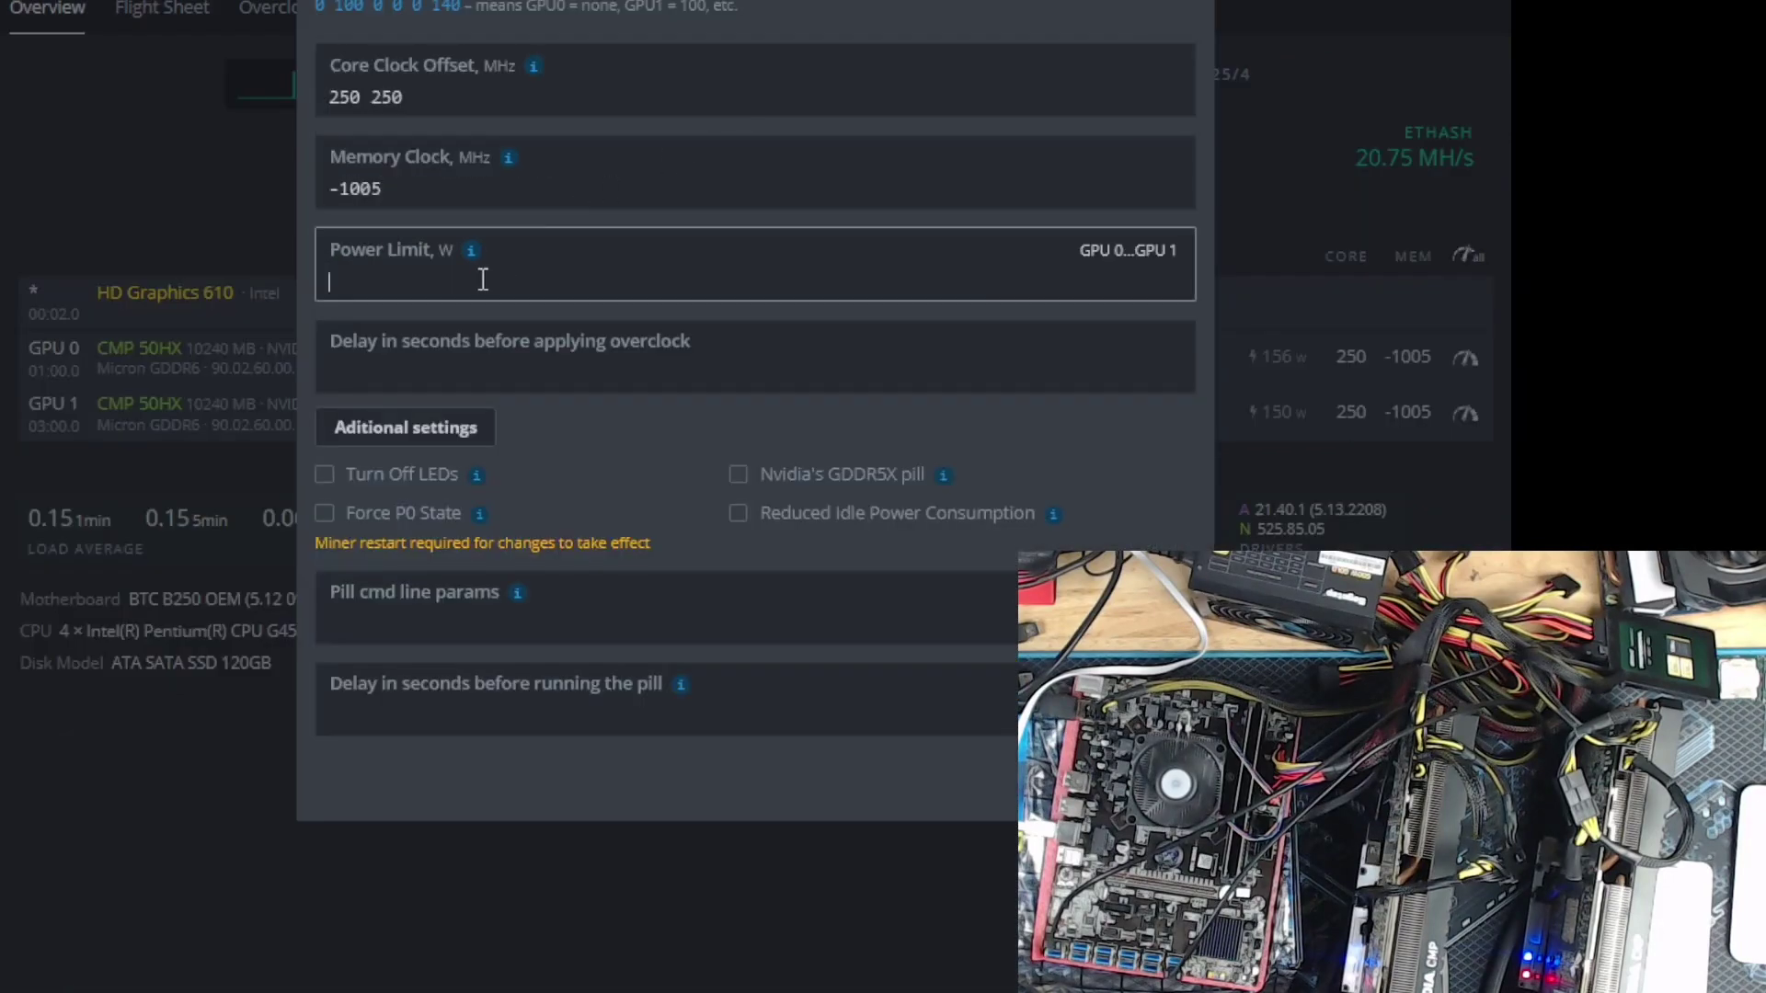
{"action": "type", "text": "130"}
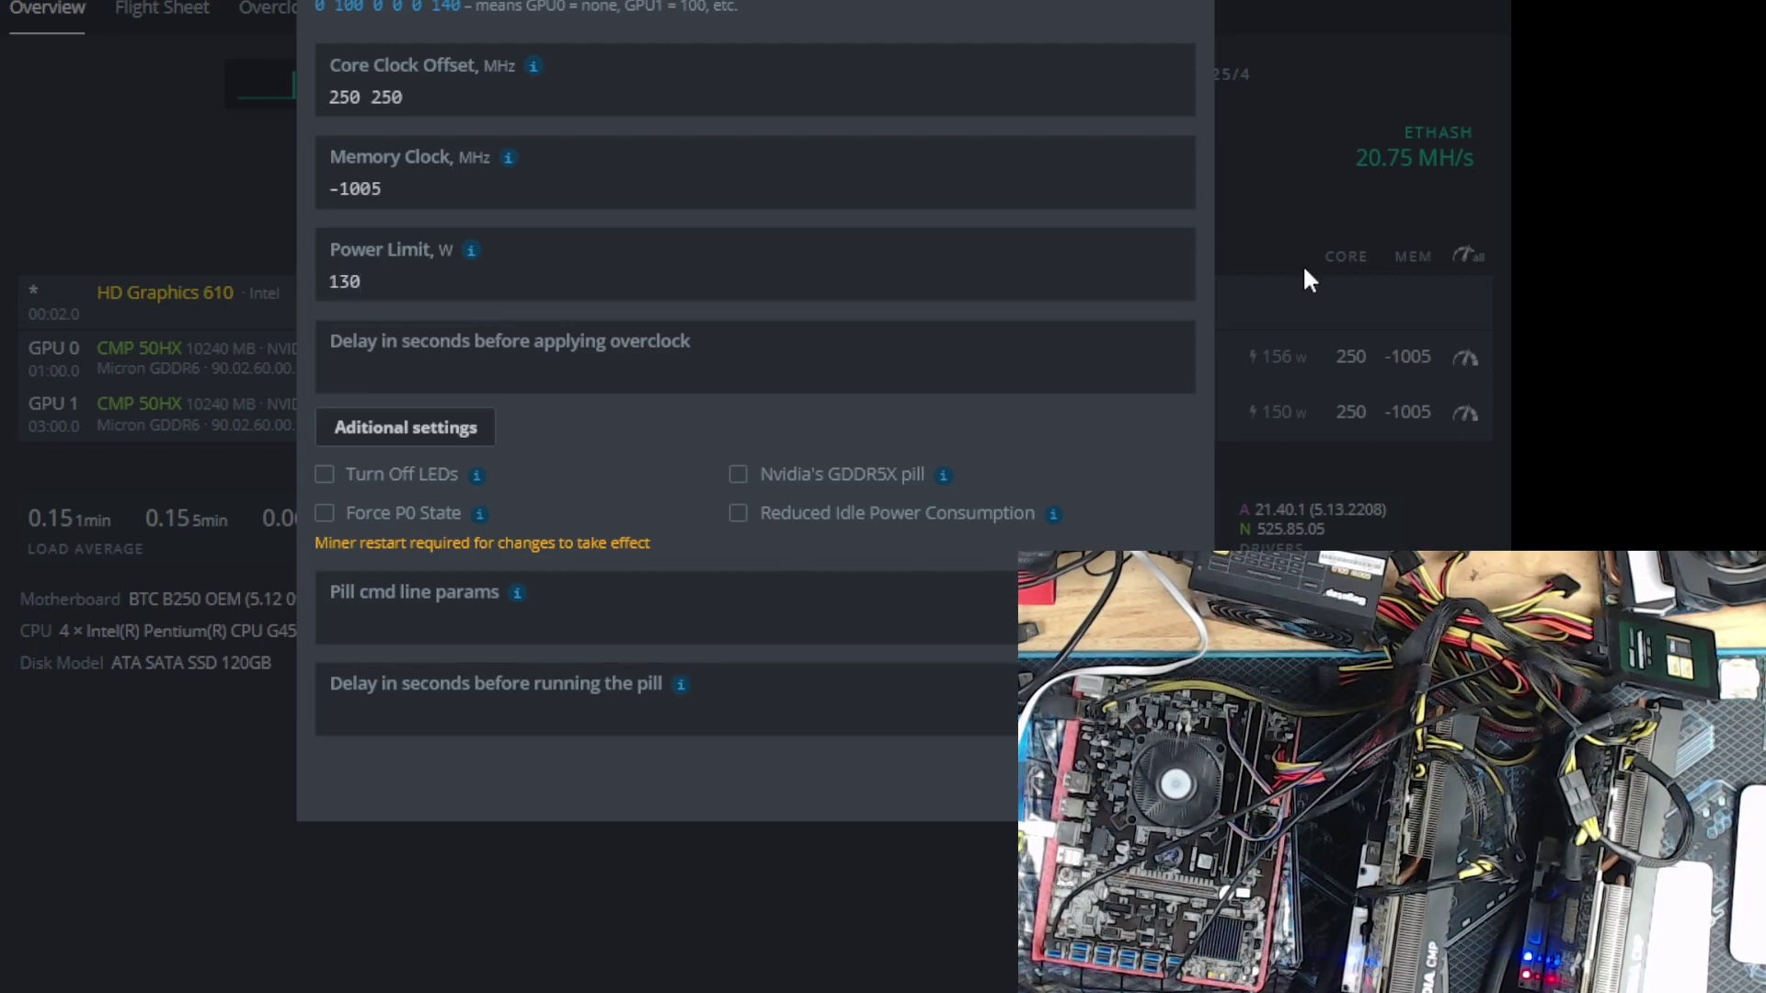
{"action": "left_click", "coordinate": [449, 92]}
{"action": "left_click_drag", "start_coordinate": [450, 92], "coordinate": [181, 95]}
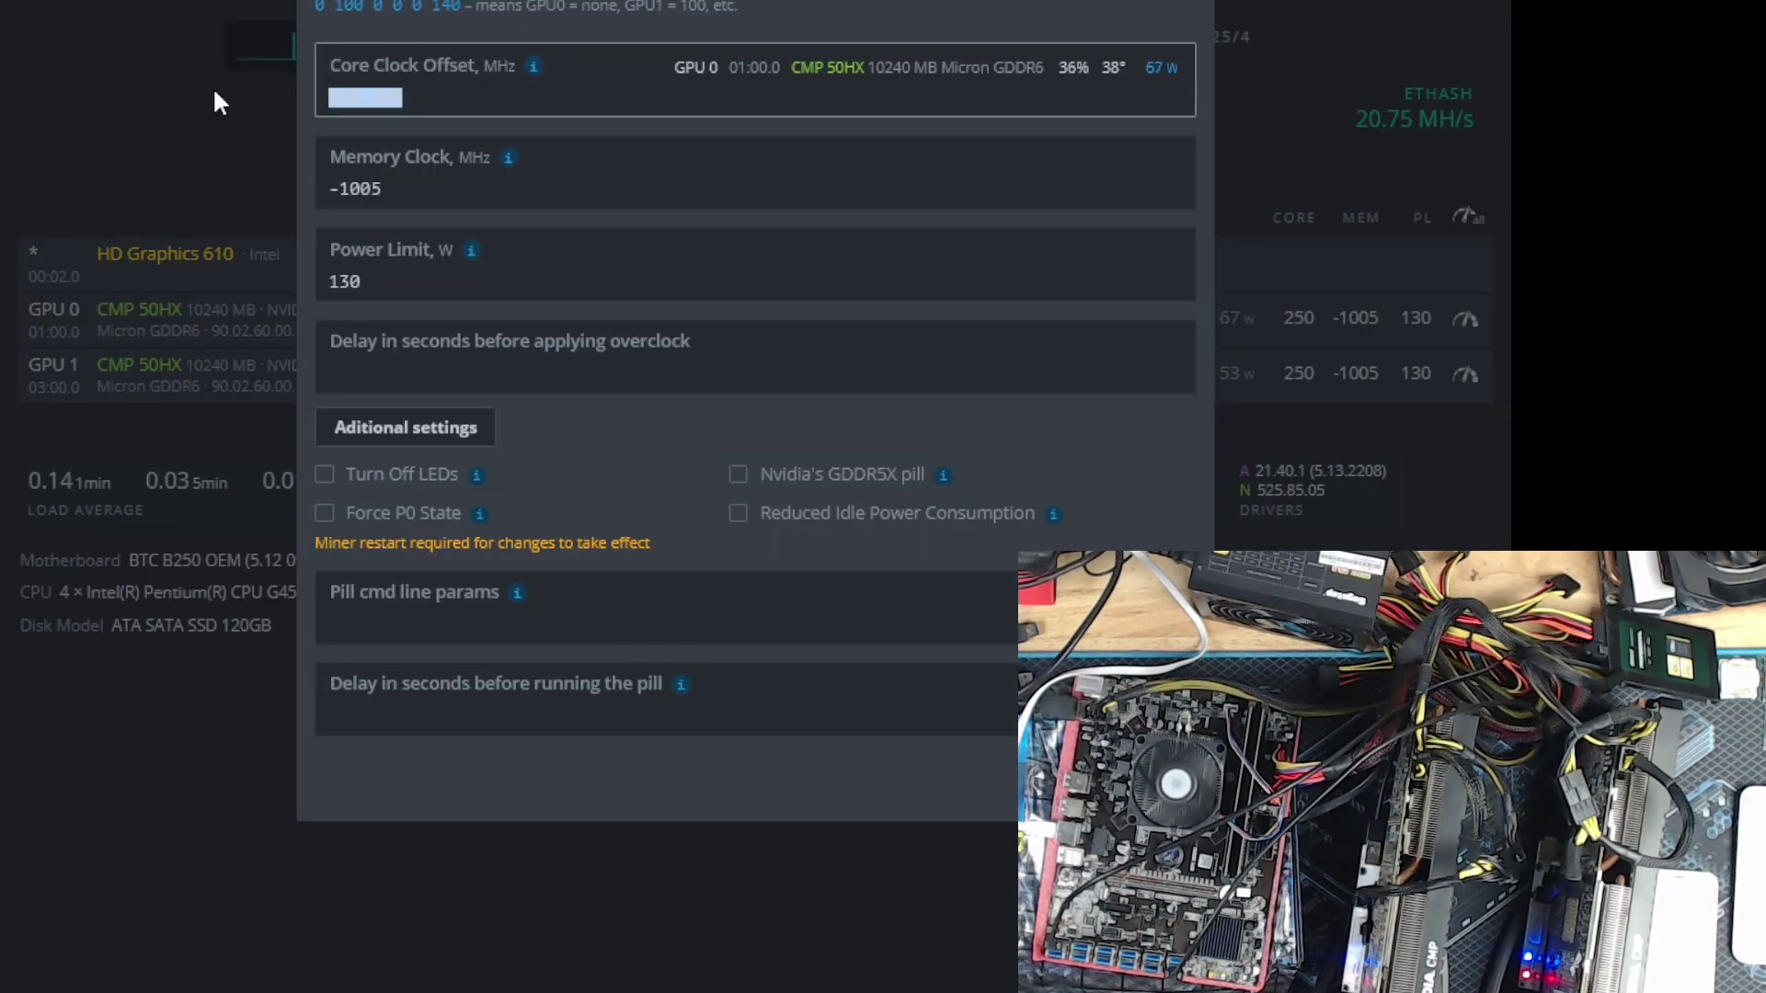
{"action": "type", "text": "150"}
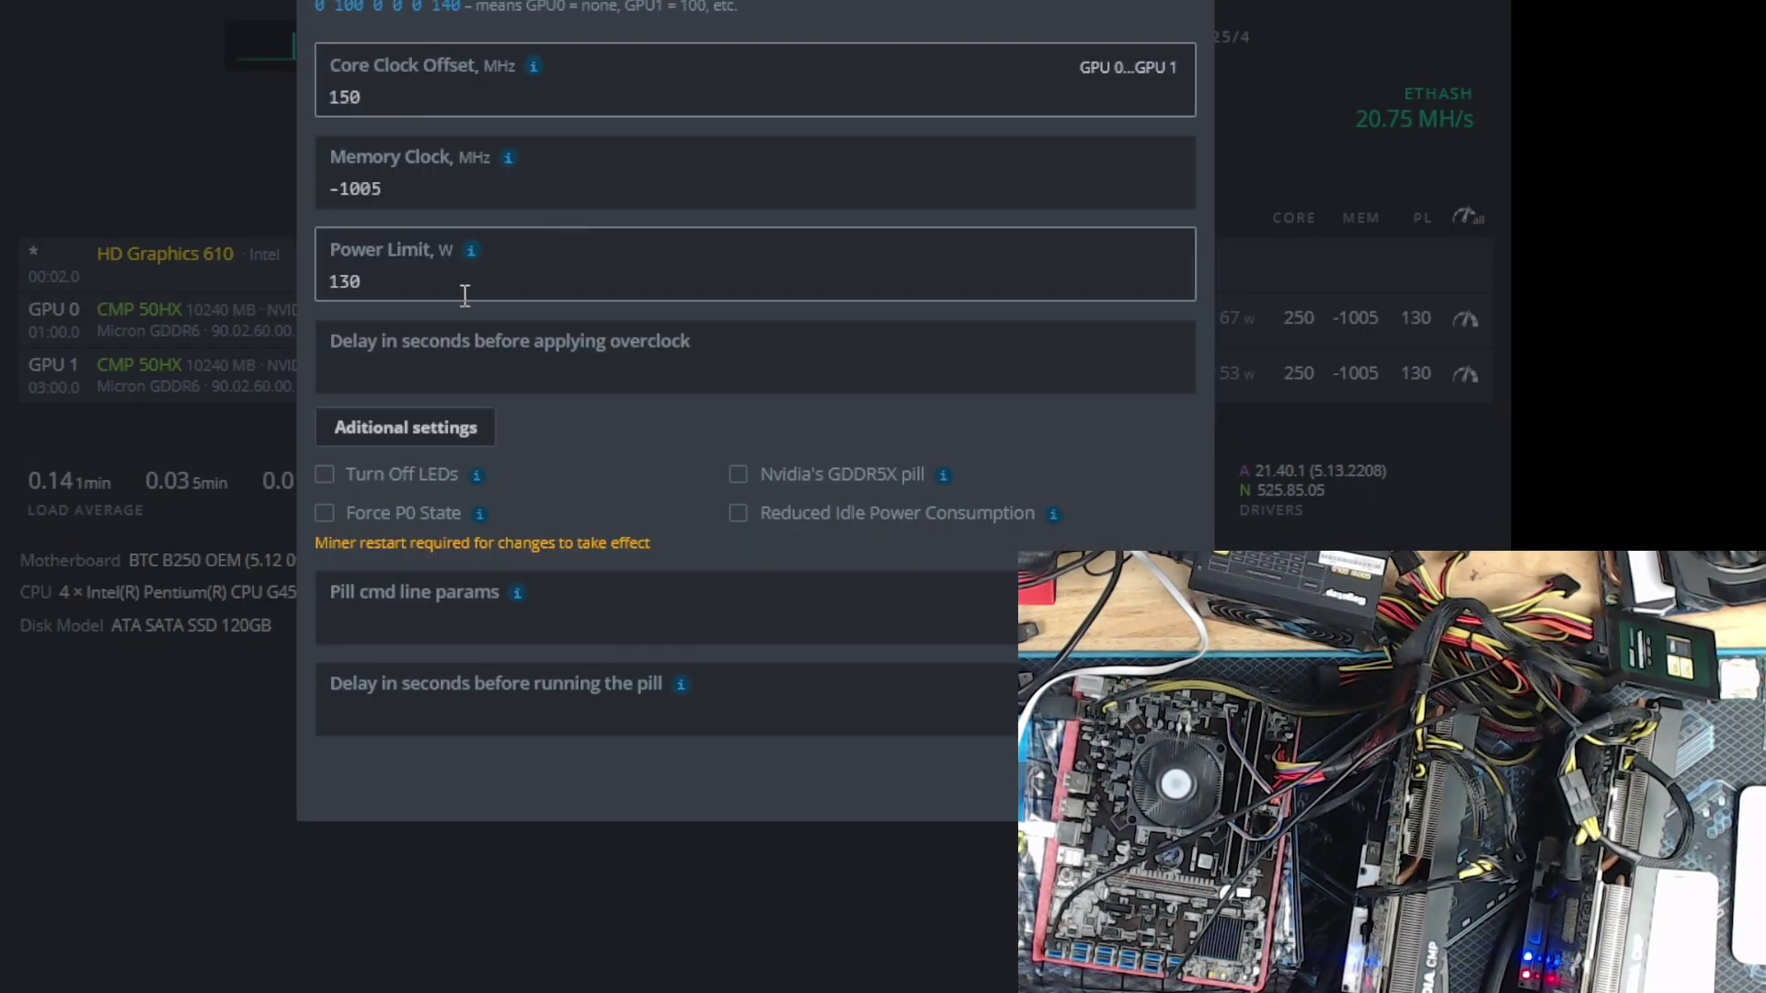
{"action": "left_click", "coordinate": [461, 292]}
{"action": "key", "text": "BackSpace"}
{"action": "key", "text": "BackSpace"}
{"action": "type", "text": "45"}
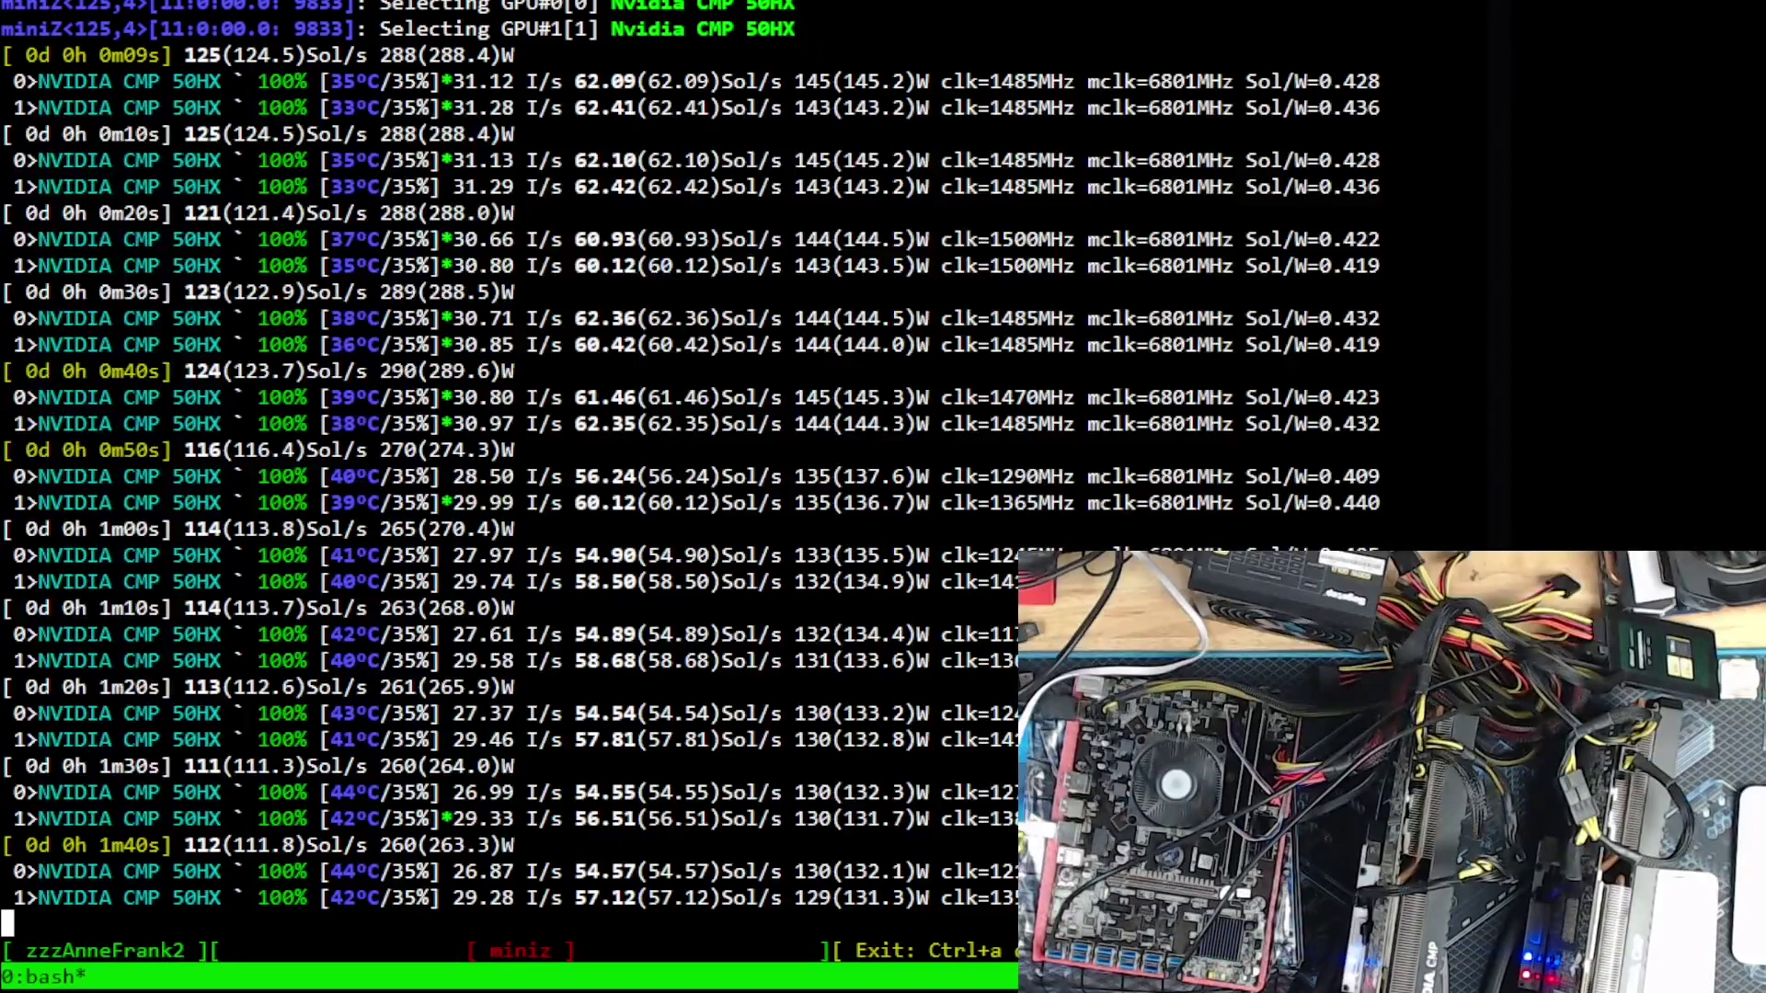
Detach from the miner screen, review the miner output, and confirm the worker shutdown
{"action": "key", "text": "ctrl+a"}
{"action": "key", "text": "w"}
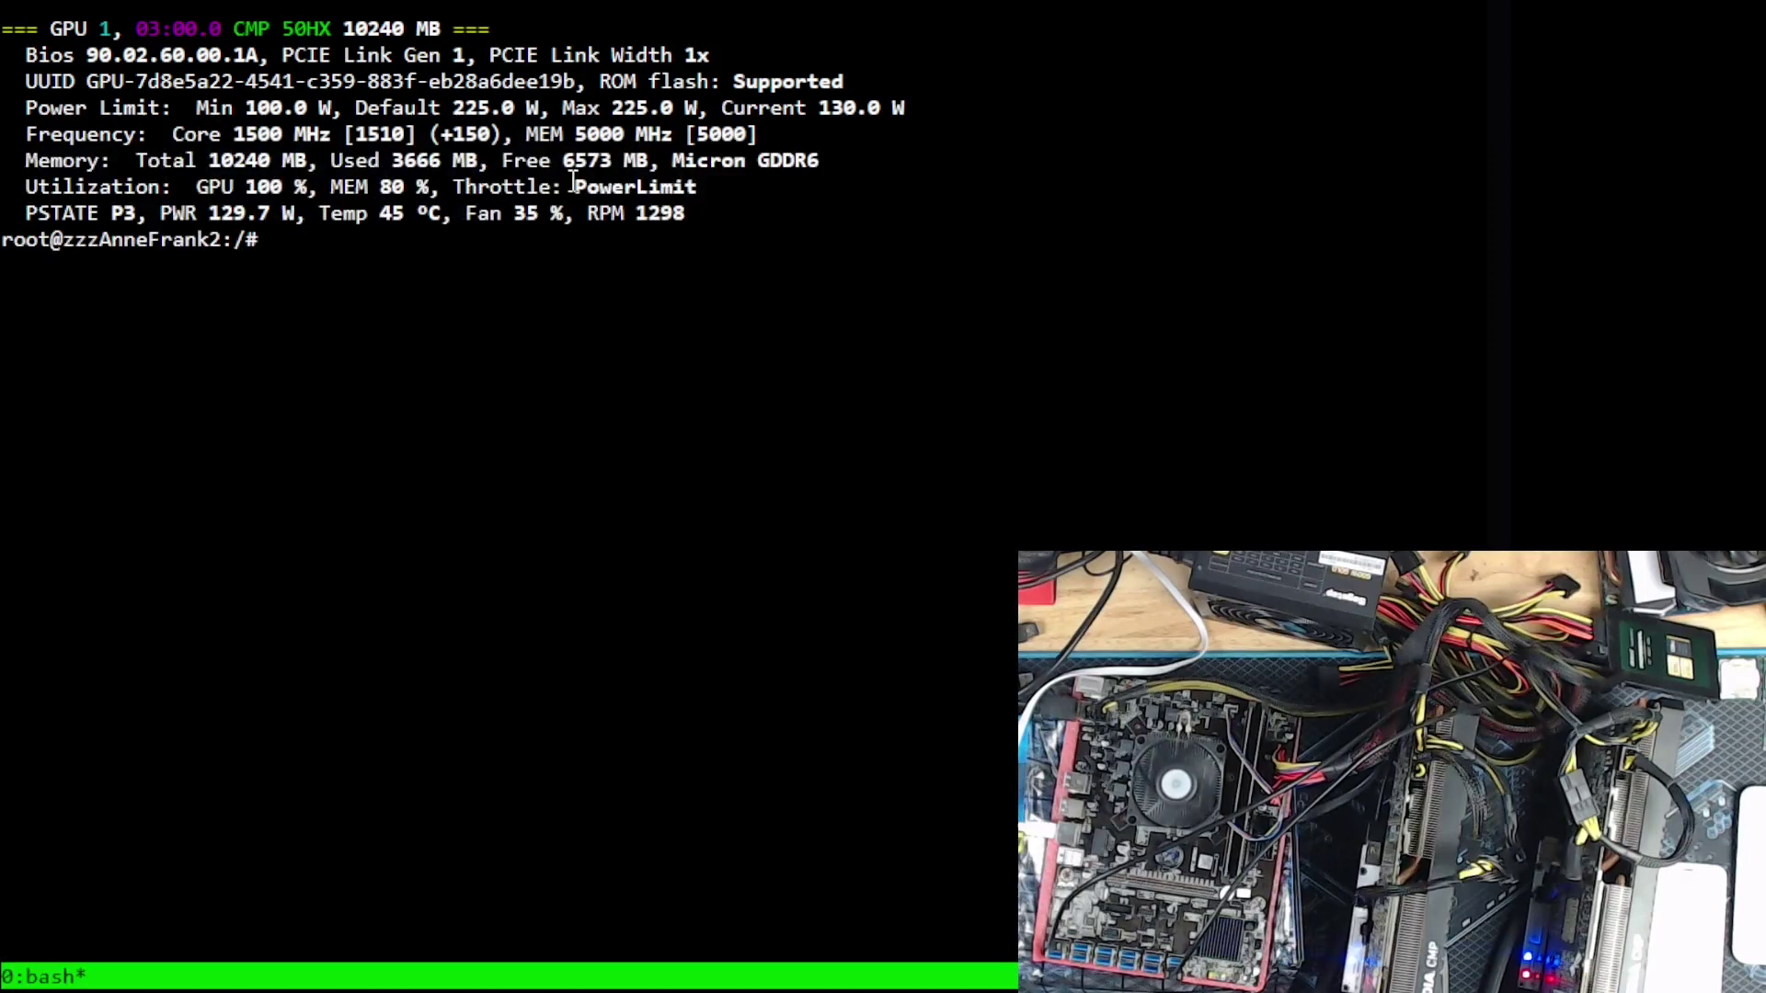
{"action": "type", "text": "miner"}
{"action": "key", "text": "Return"}
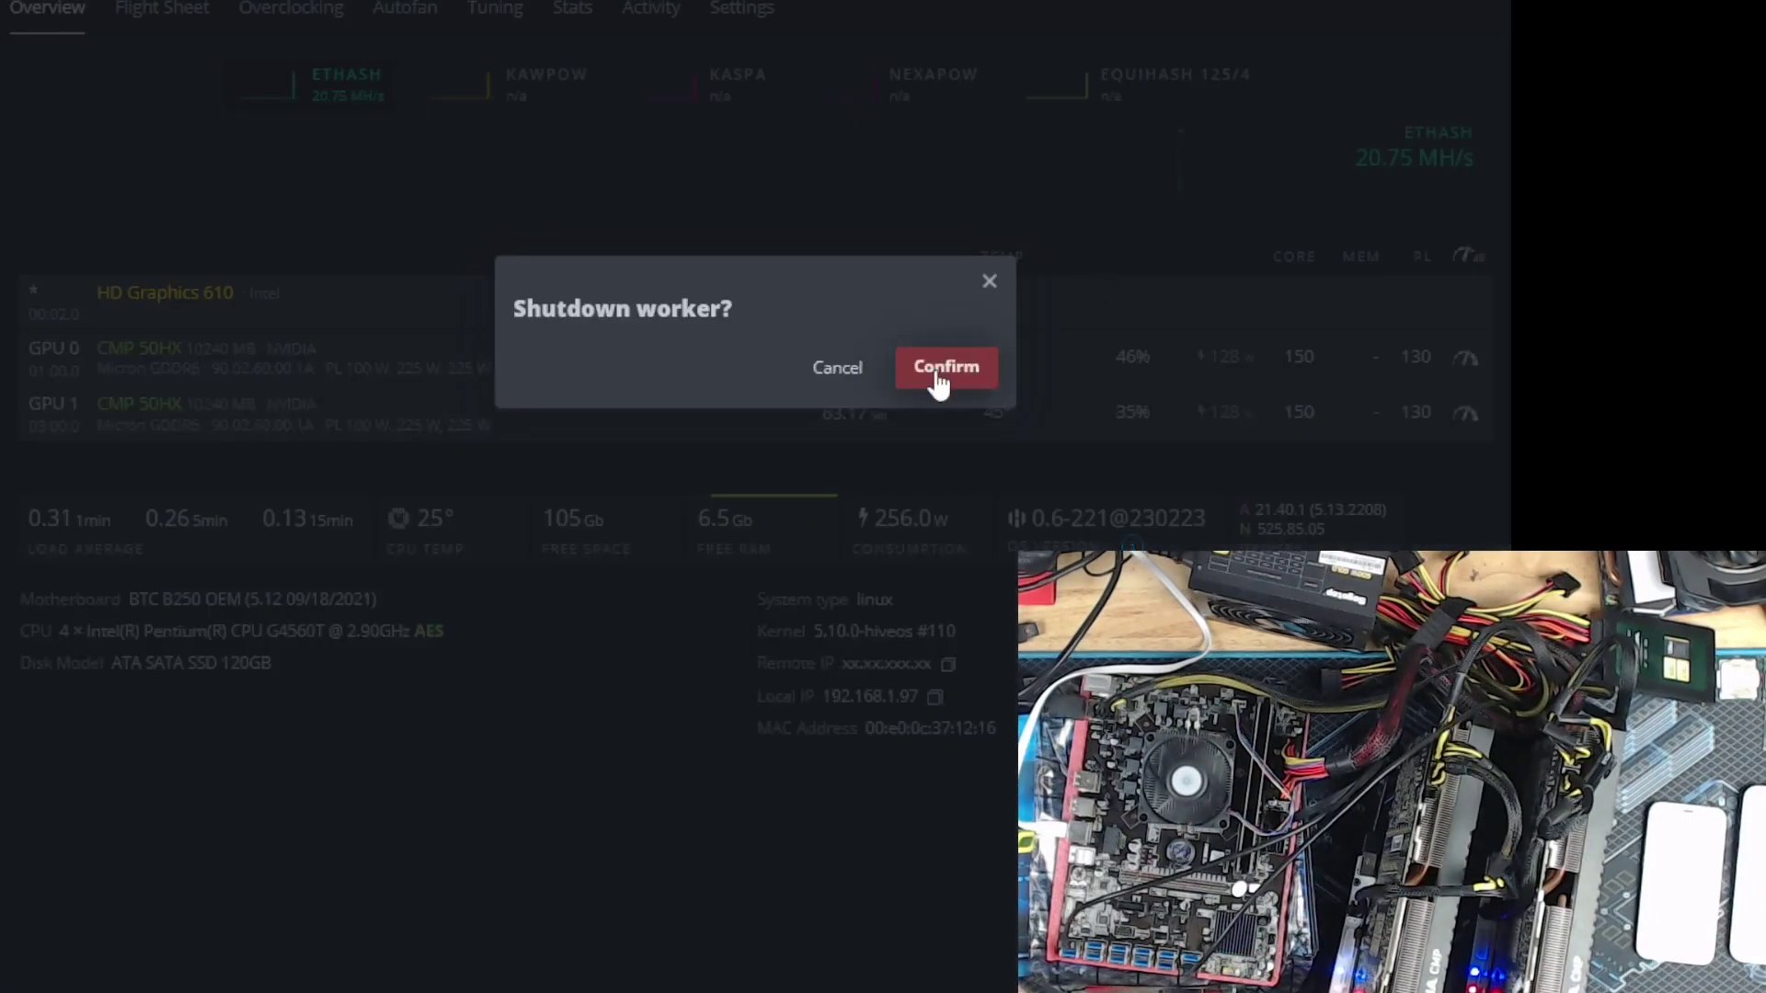
{"action": "left_click", "coordinate": [934, 368]}
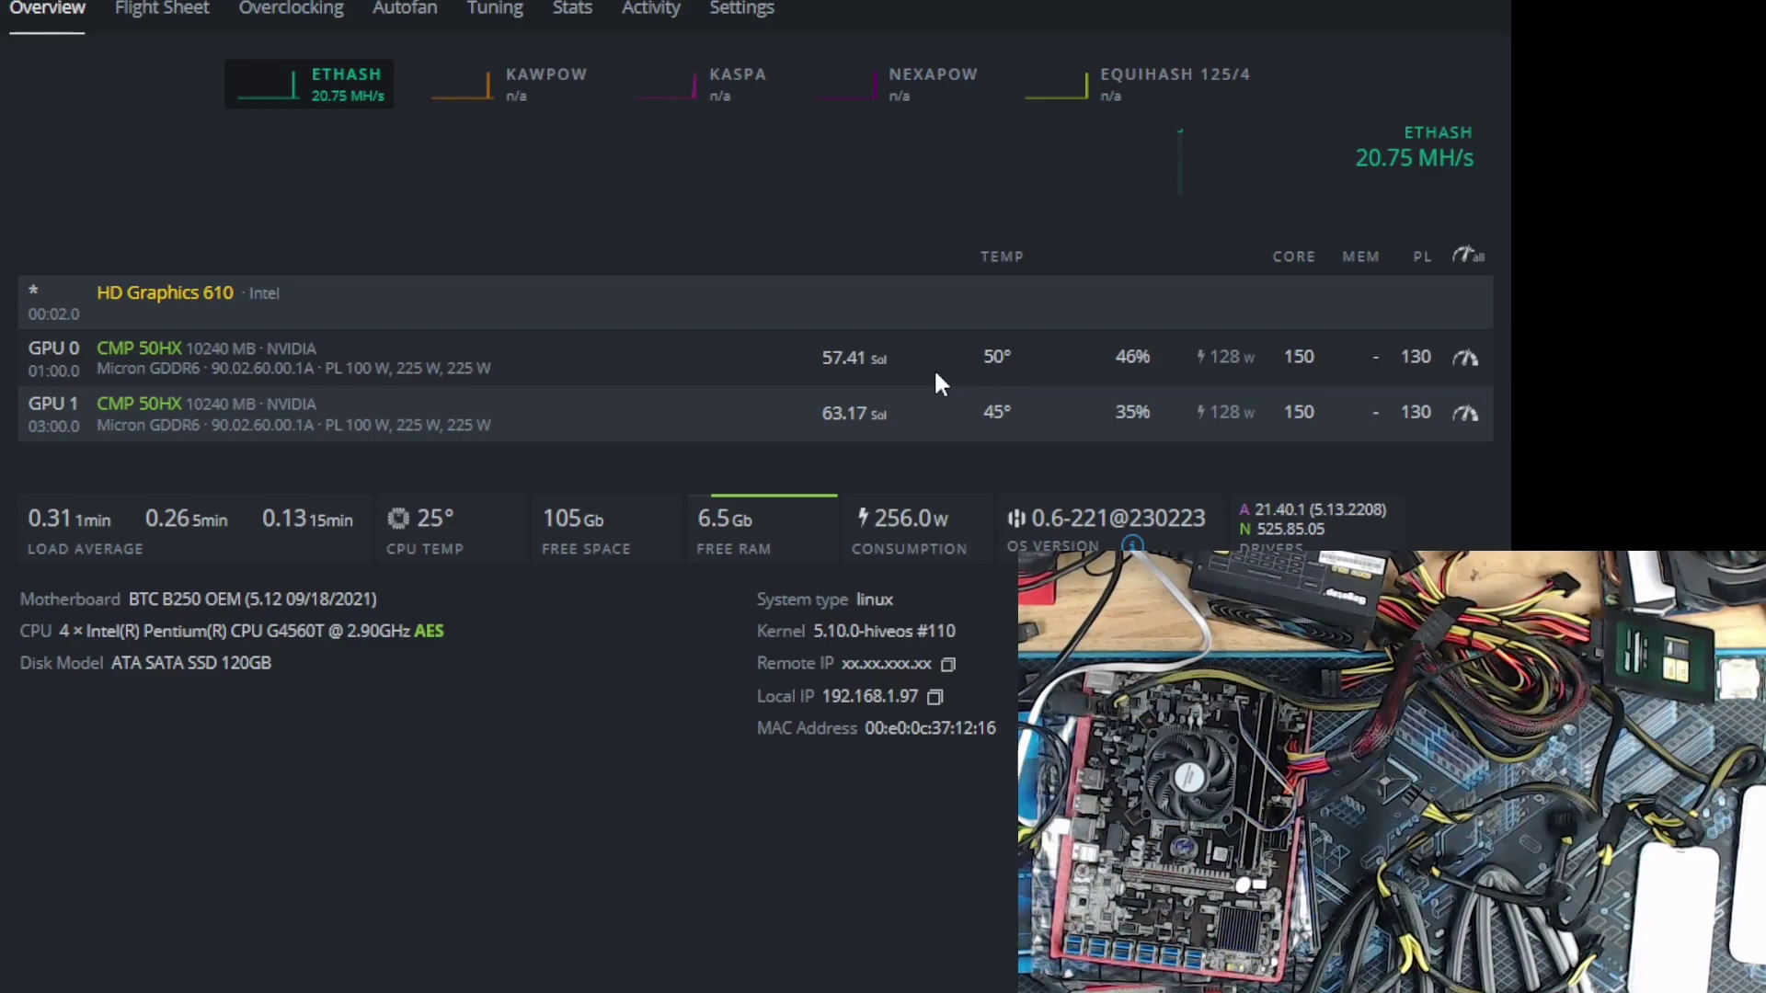